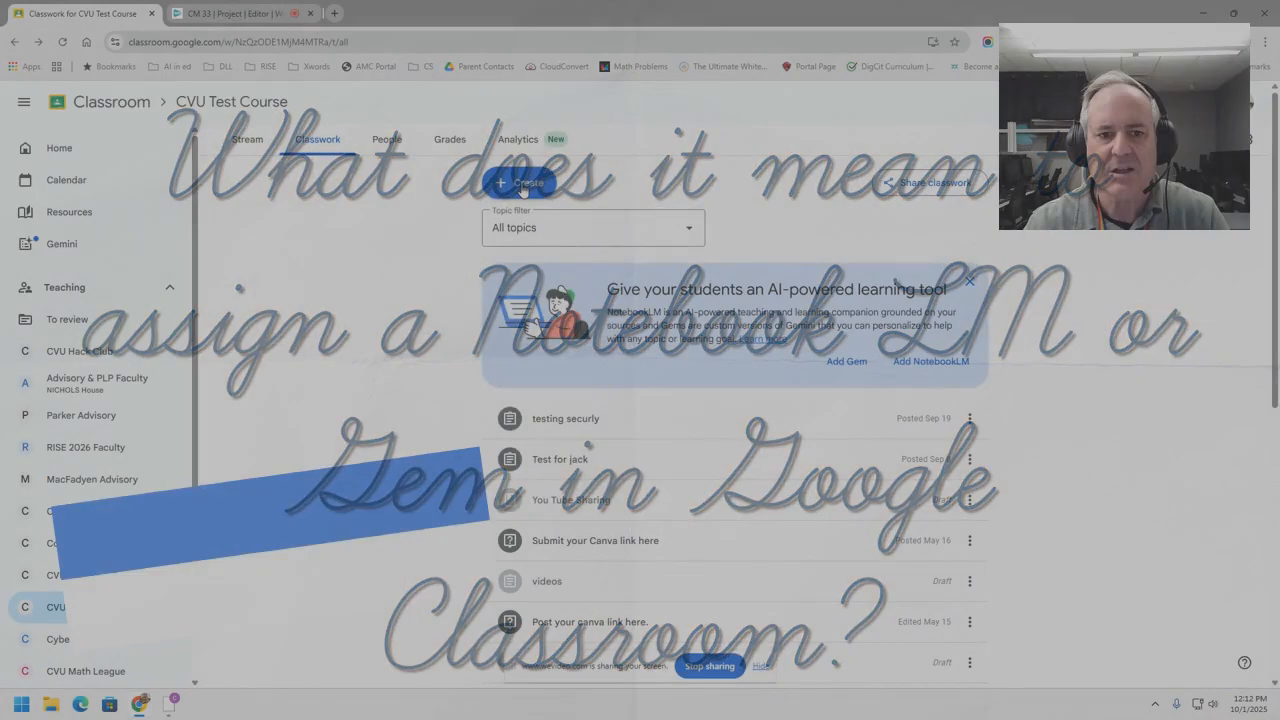
Step: Create a new NotebookLM notebook in a class material from The Slides and Formative 2 in the Programming topic, and view it
left_click(520, 183)
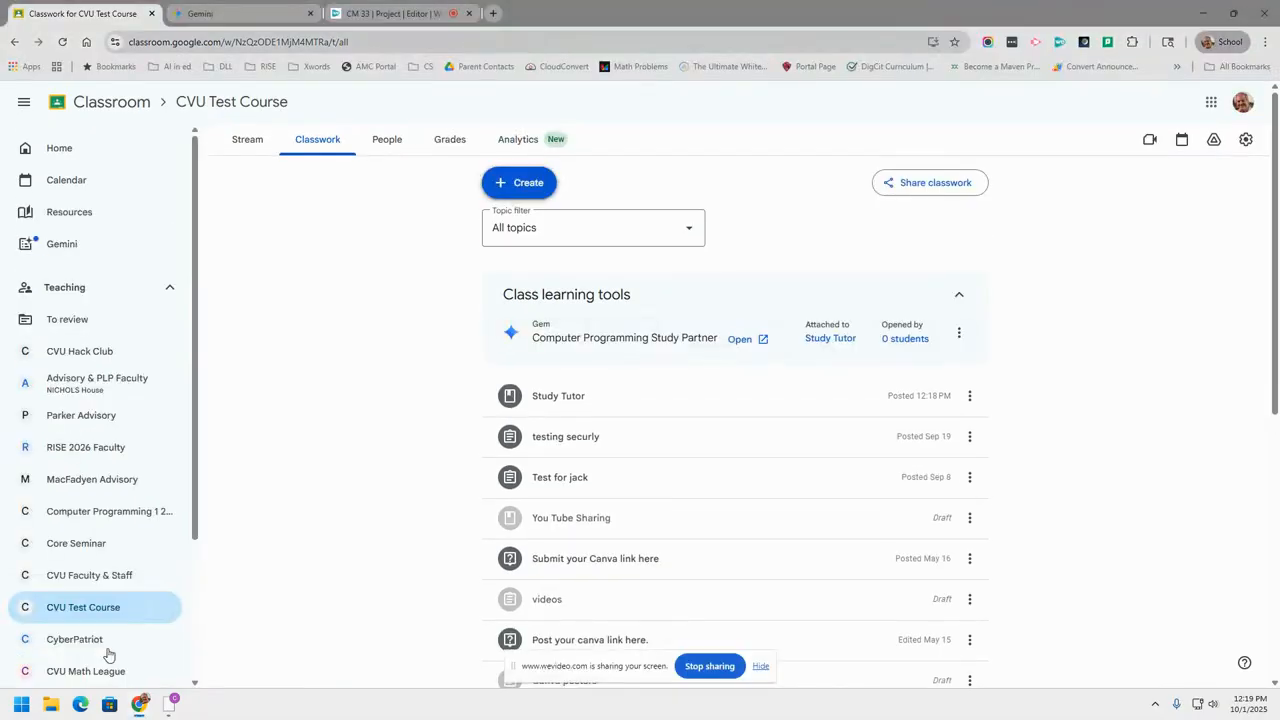
left_click(522, 186)
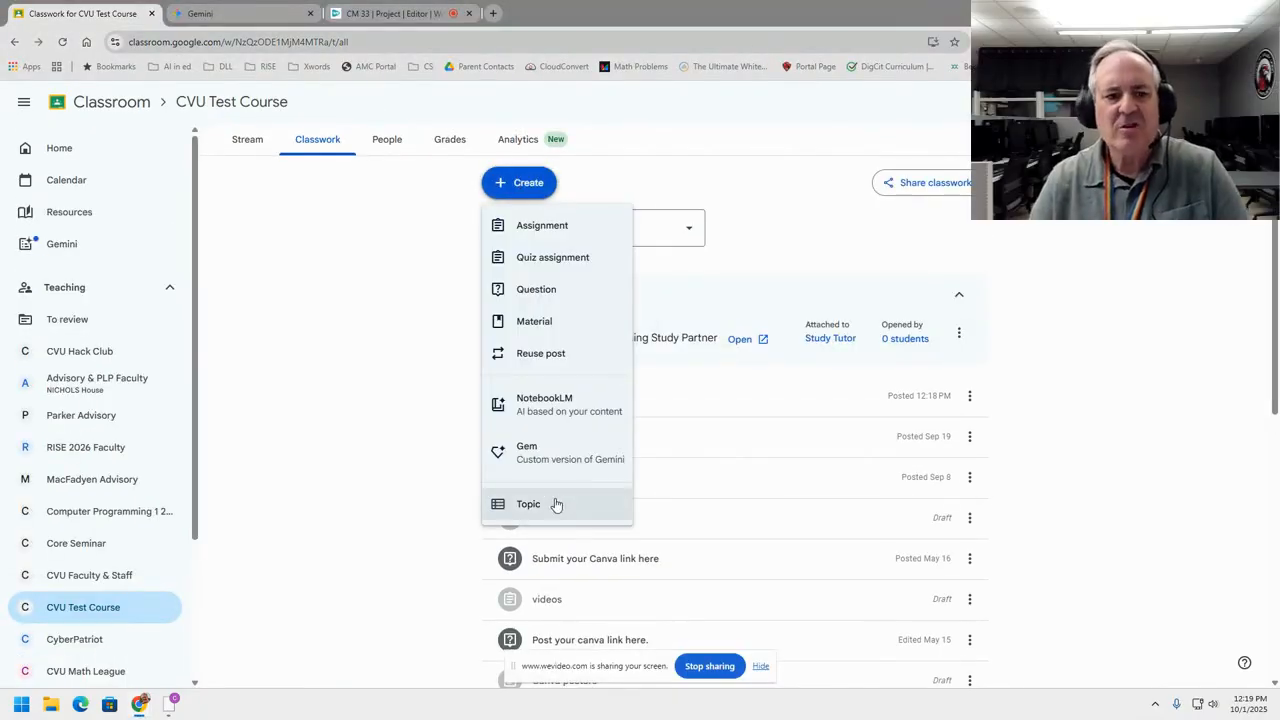
left_click(528, 408)
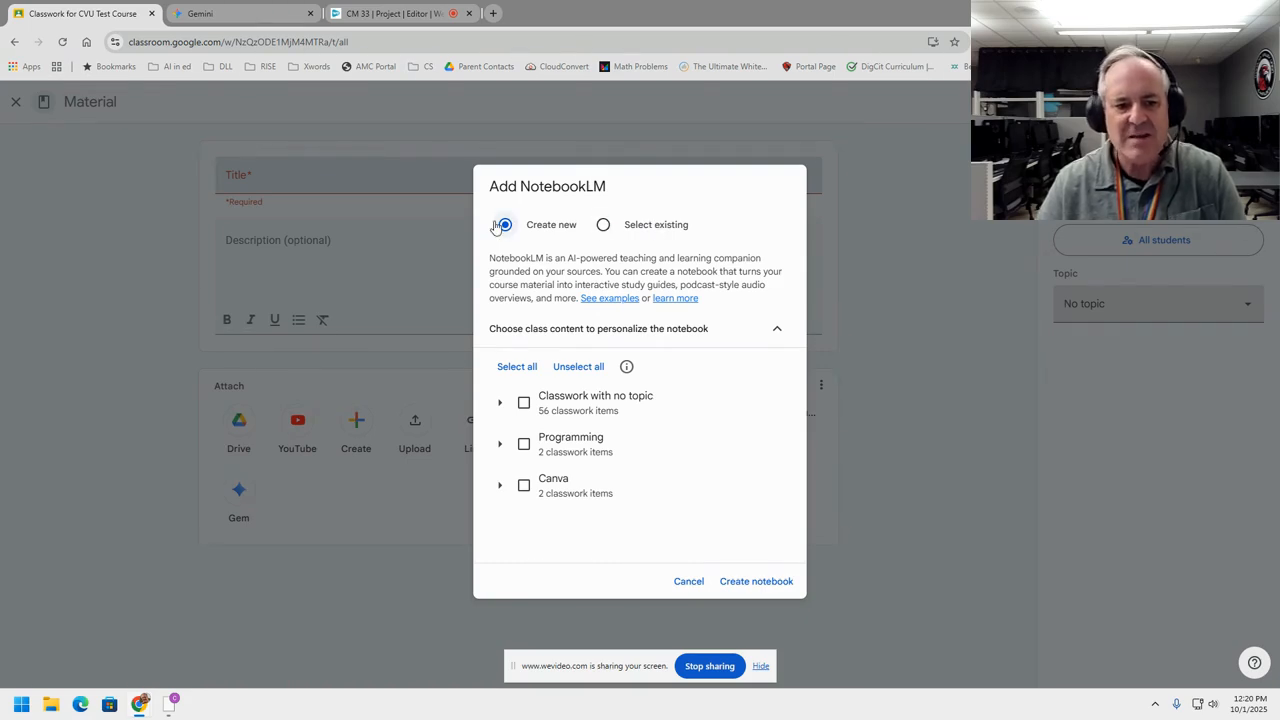
left_click(500, 443)
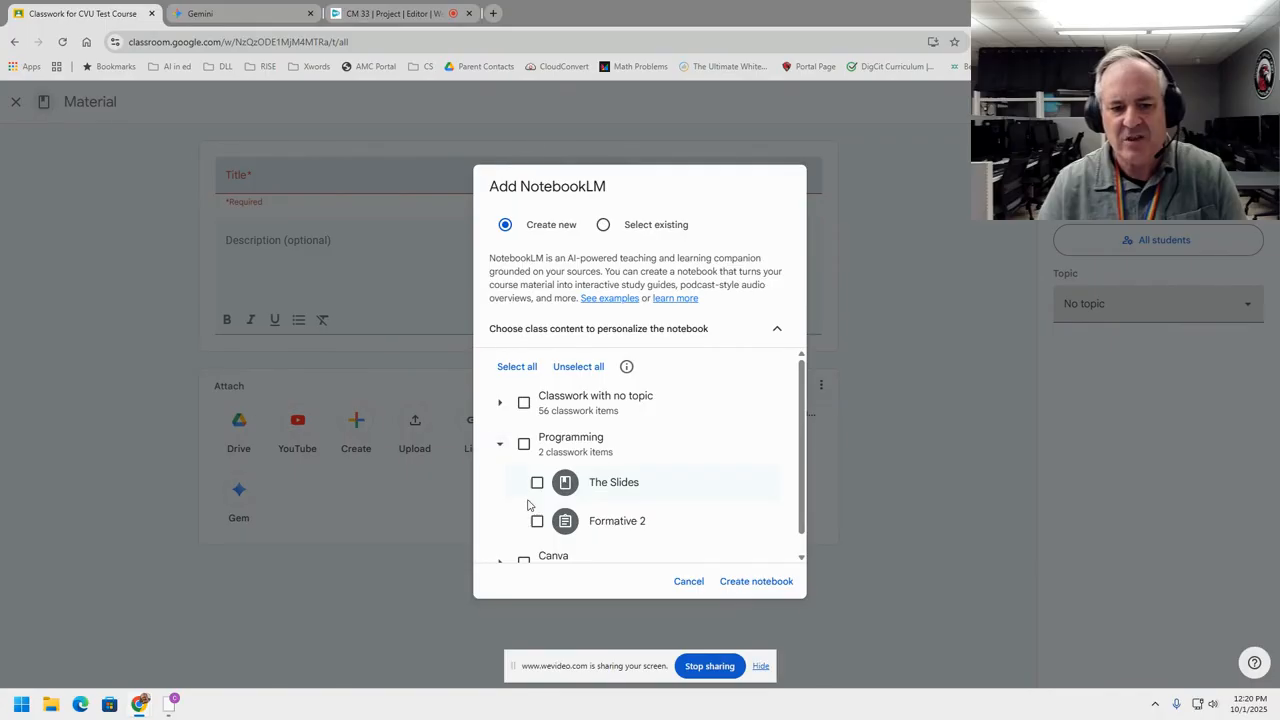
left_click(537, 482)
left_click(537, 522)
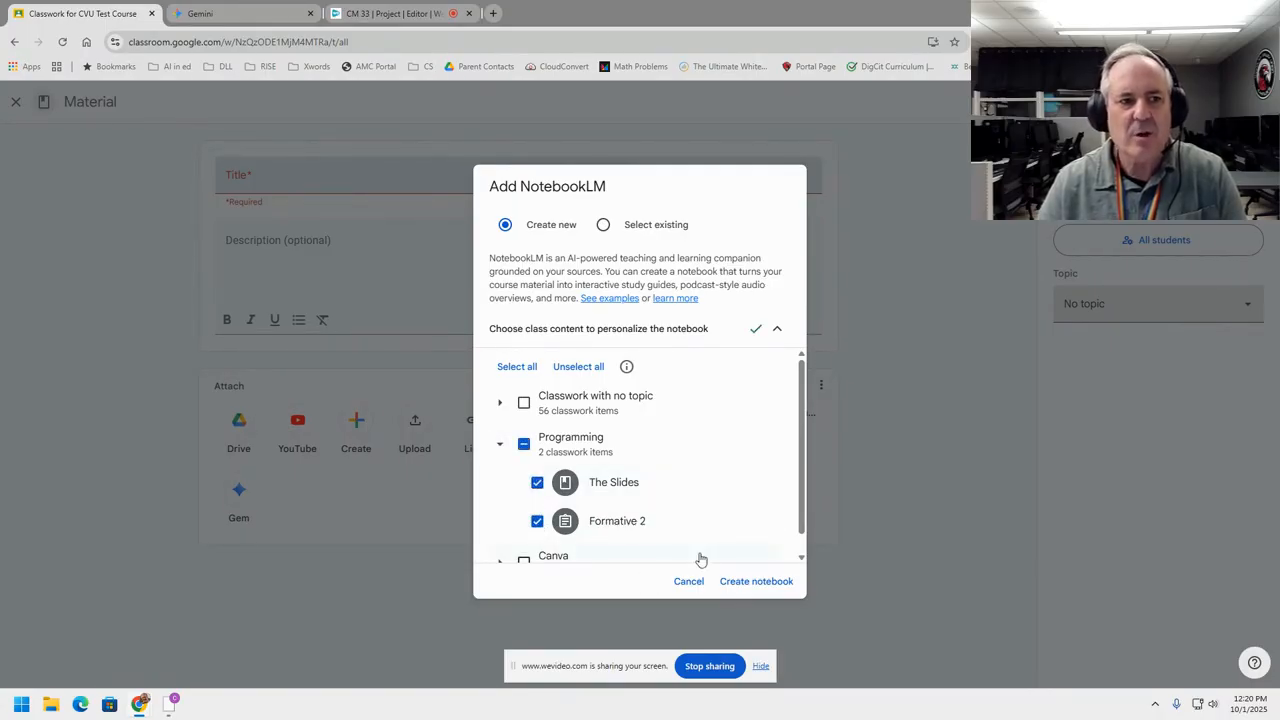
left_click(743, 589)
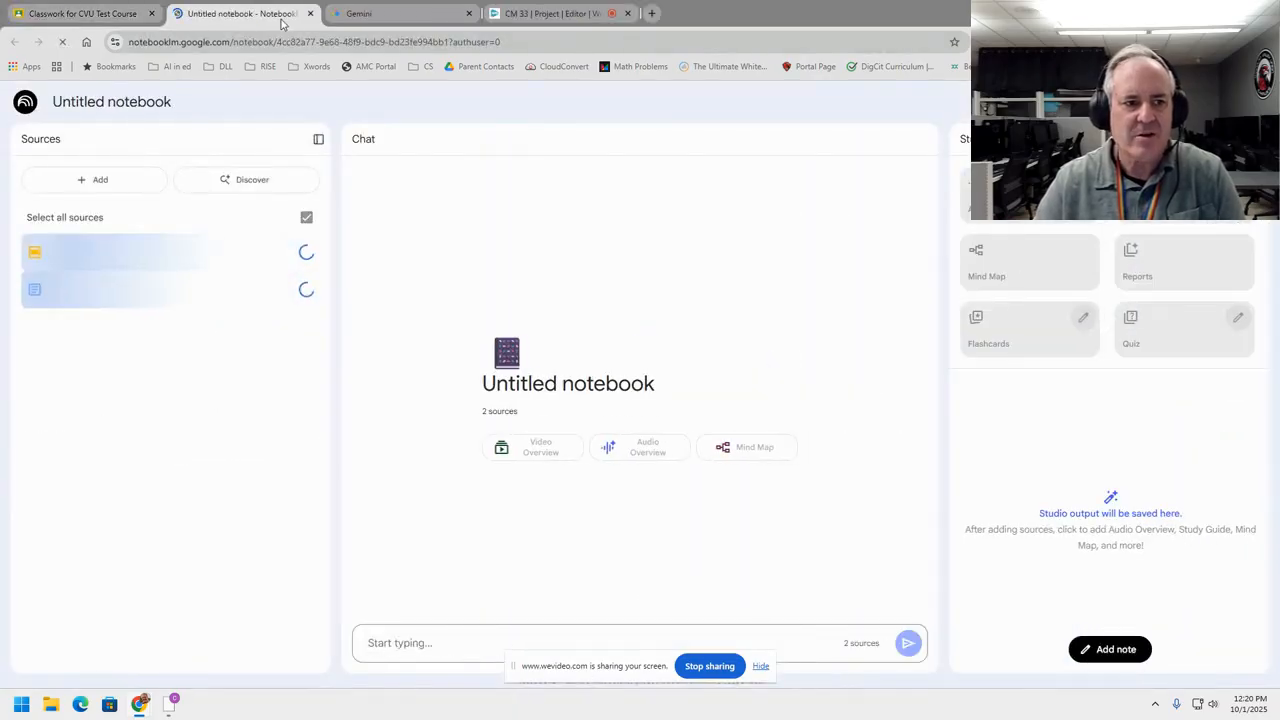
left_click(112, 16)
left_click(230, 14)
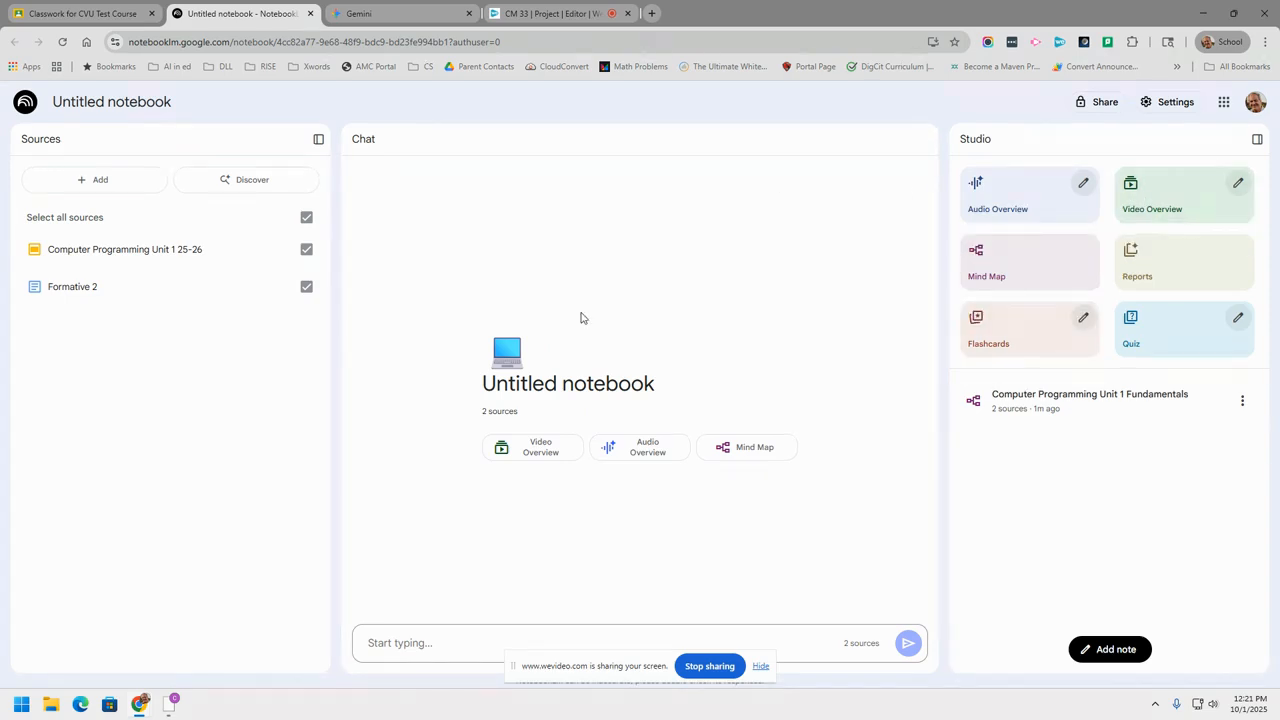
Step: Open the Computer Programming Unit 1 Fundamentals mind map, expand Data and Variables and Basic Data Types, and read the chat explanation it requests
left_click(1051, 403)
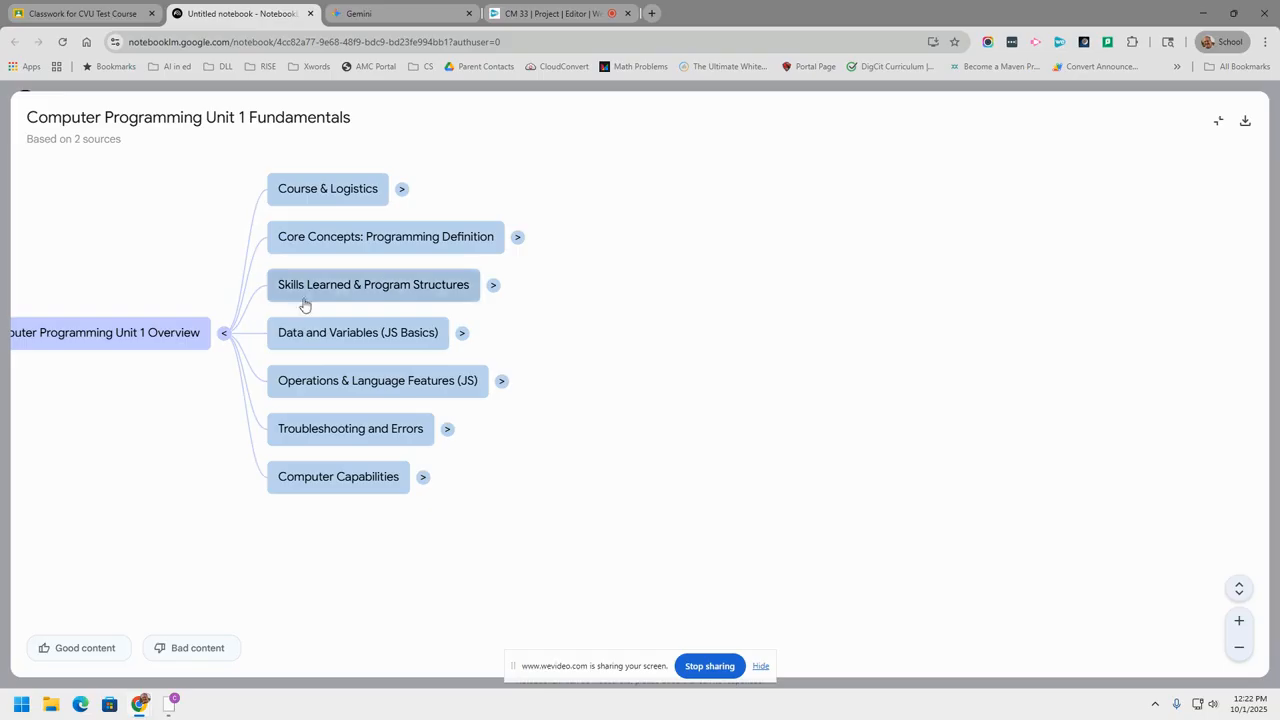
left_click(430, 333)
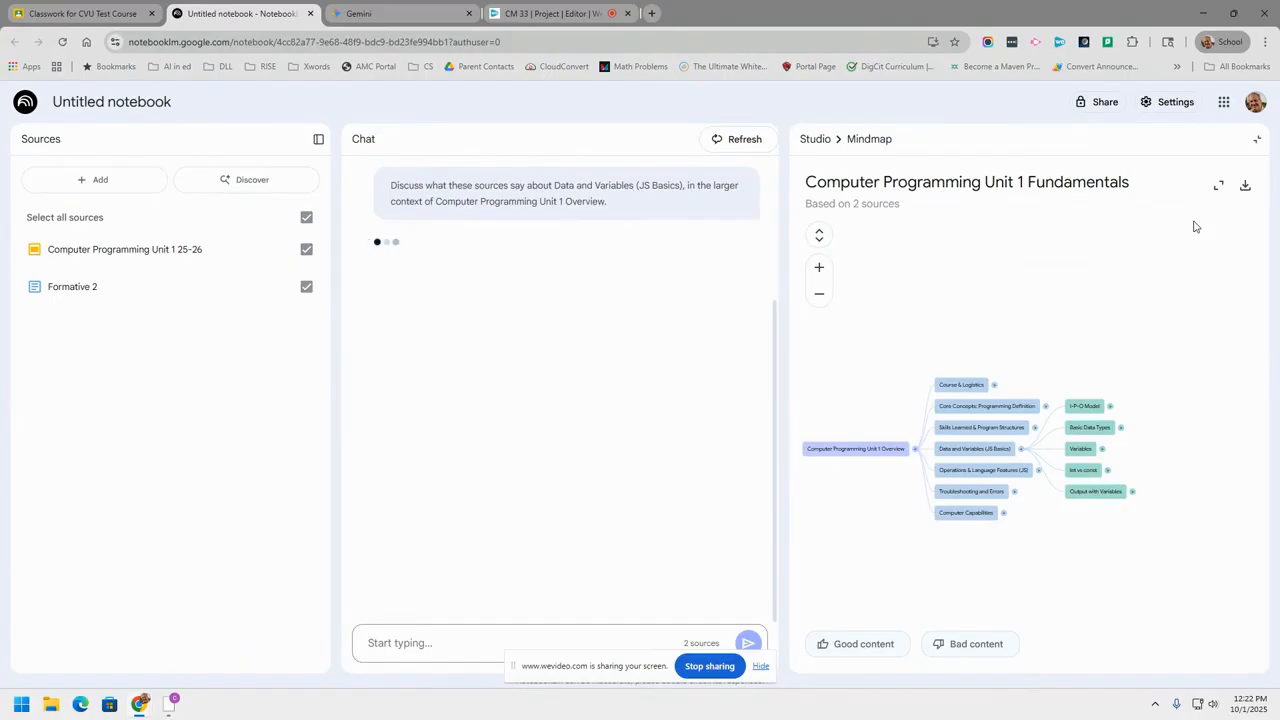
left_click(1221, 188)
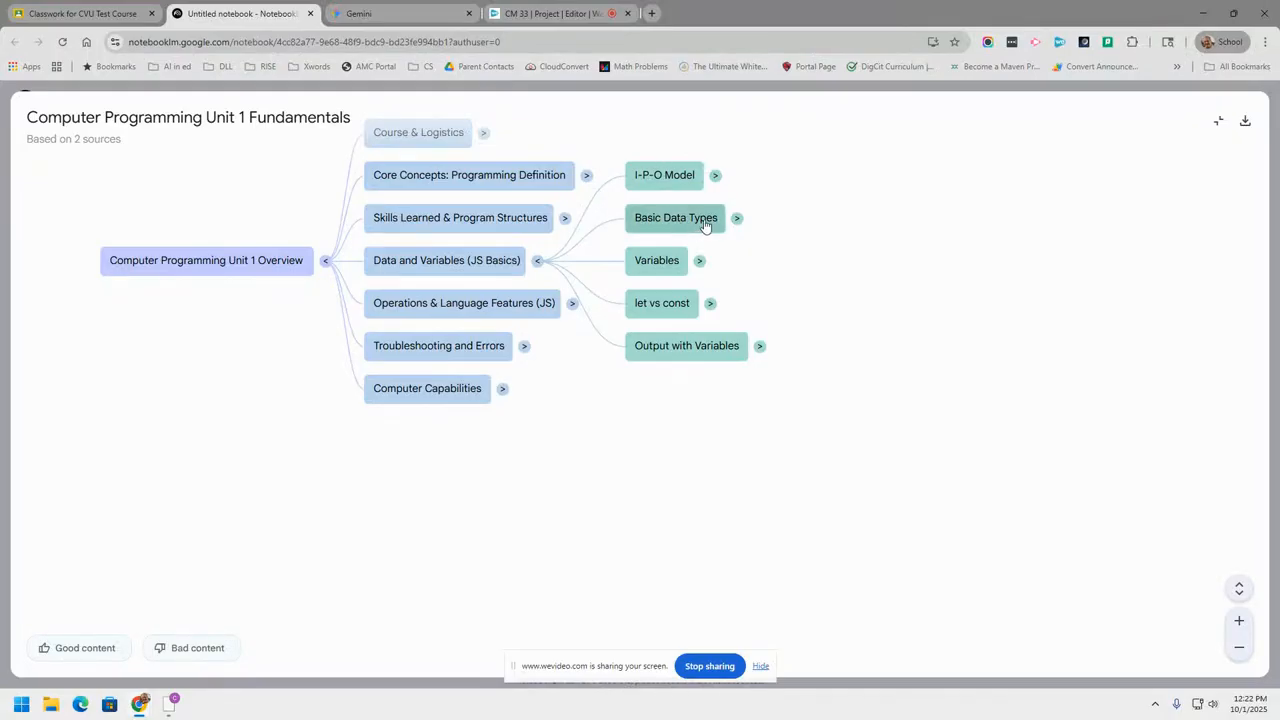
left_click(736, 218)
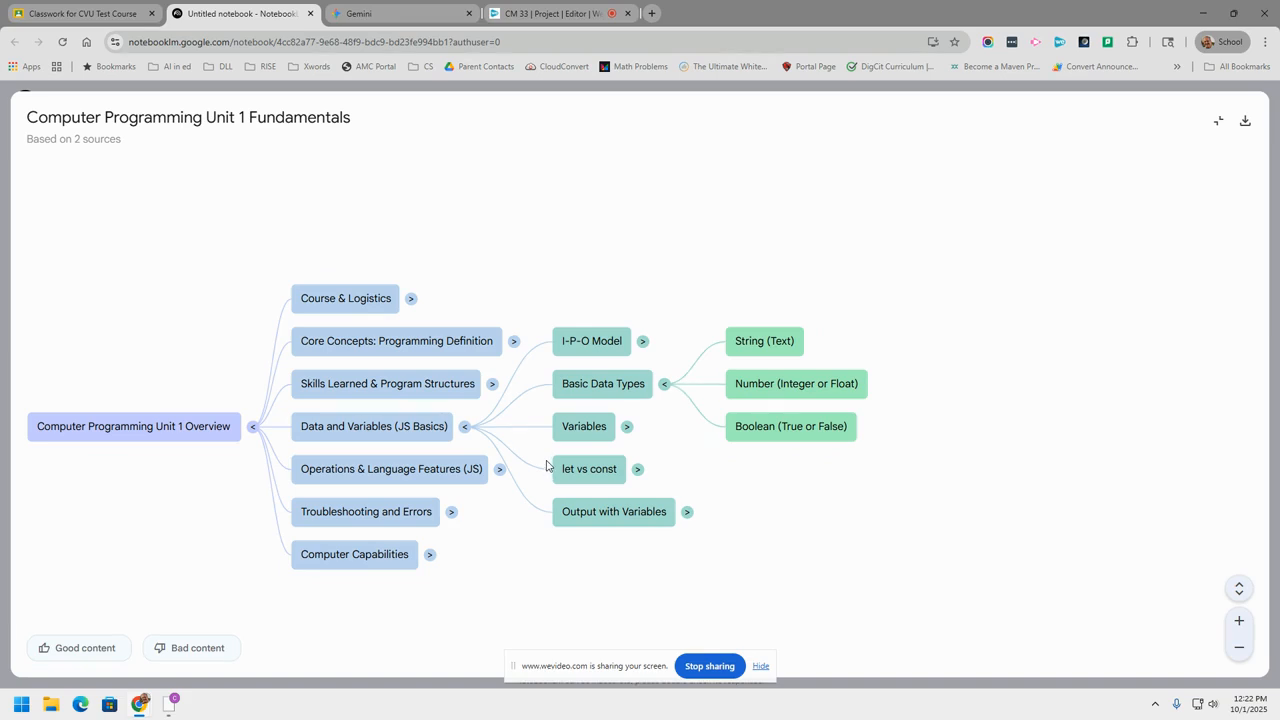
left_click(1219, 122)
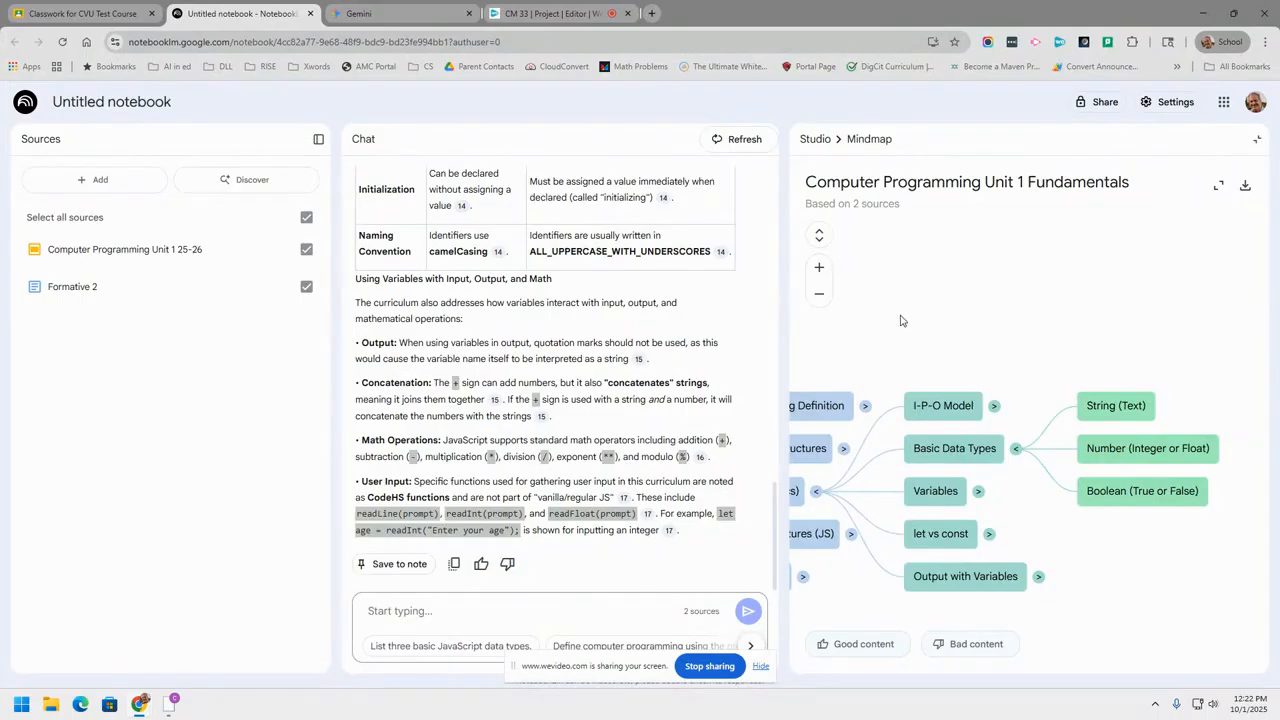
scroll(611, 356, "up", 15)
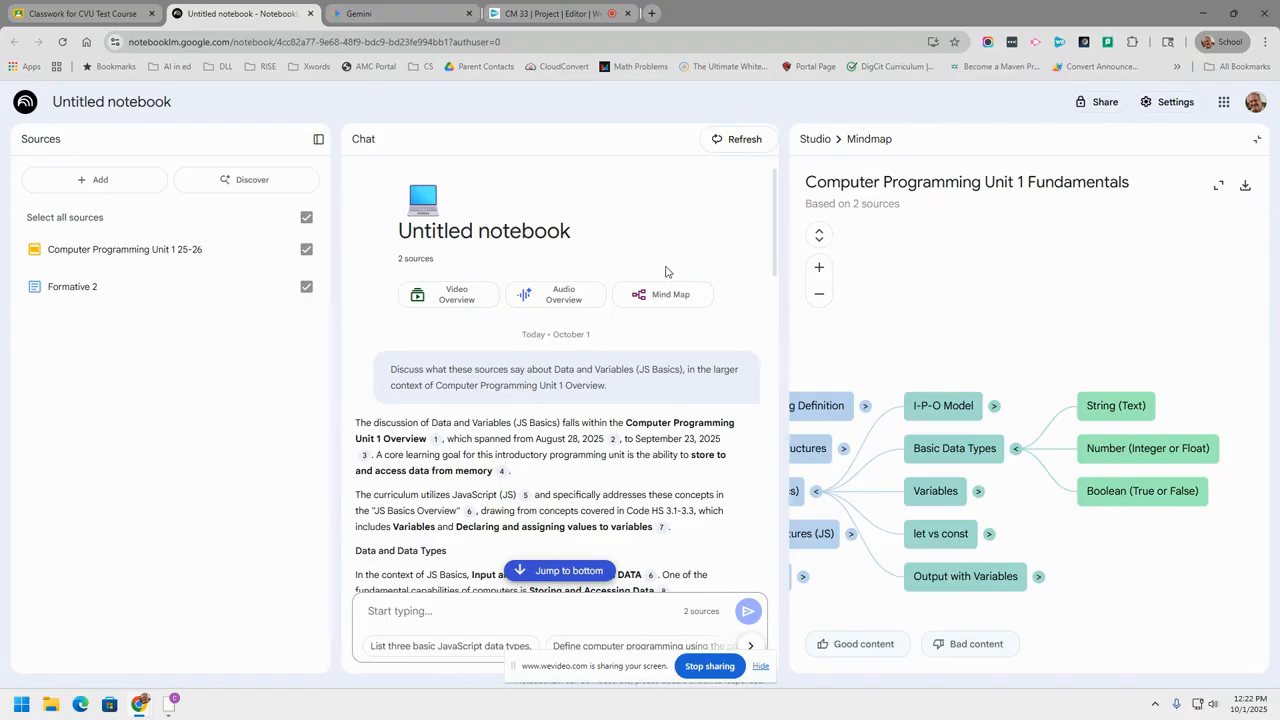
scroll(497, 391, "down", 2)
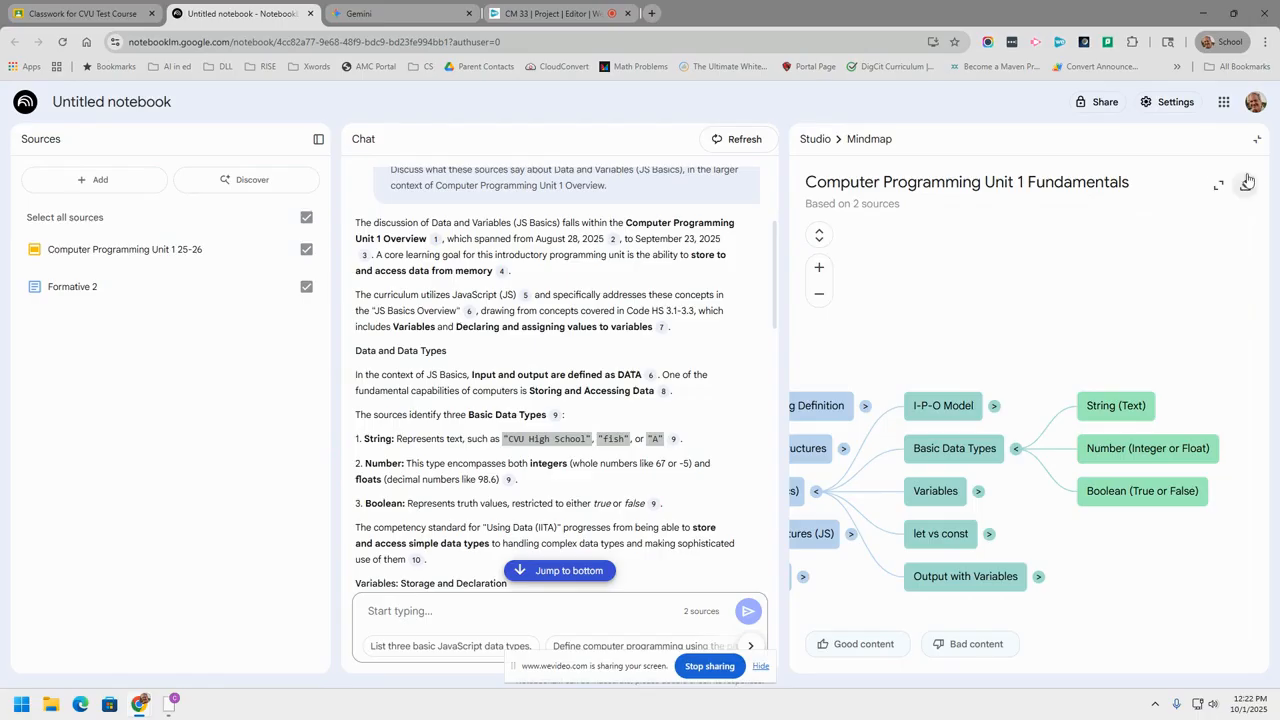
scroll(640, 300, "up", 2)
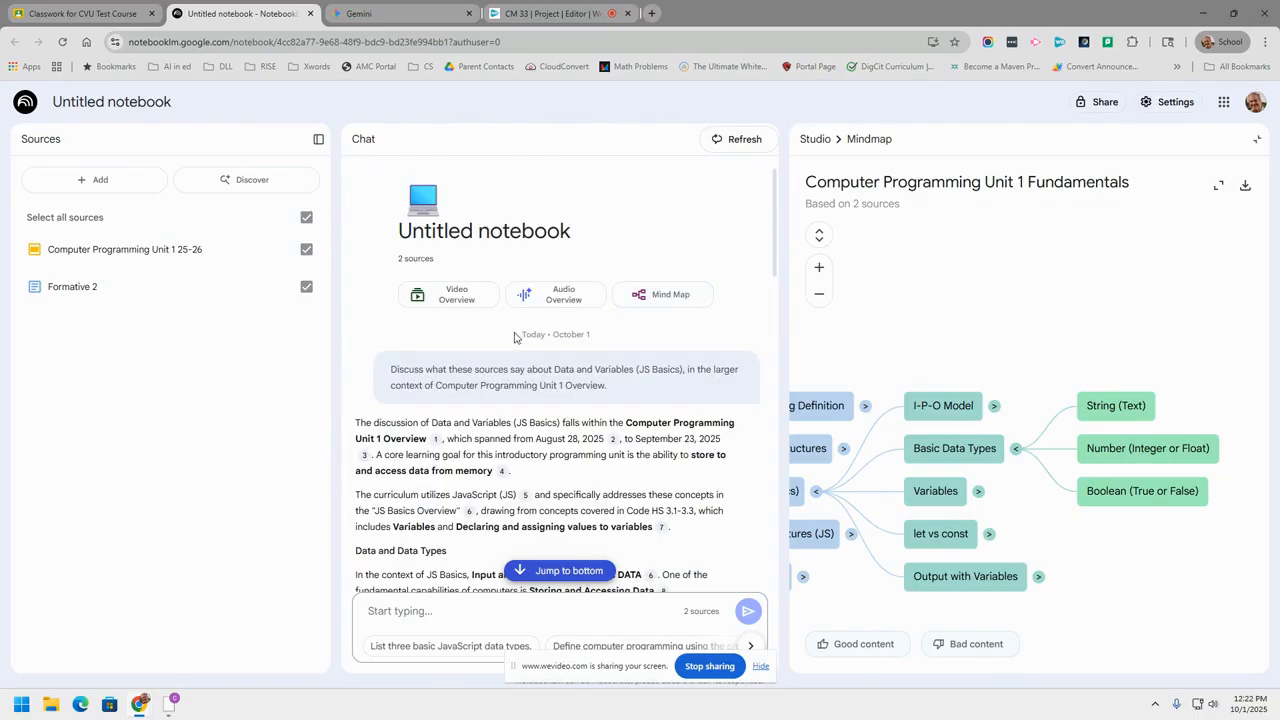
scroll(516, 336, "down", 8)
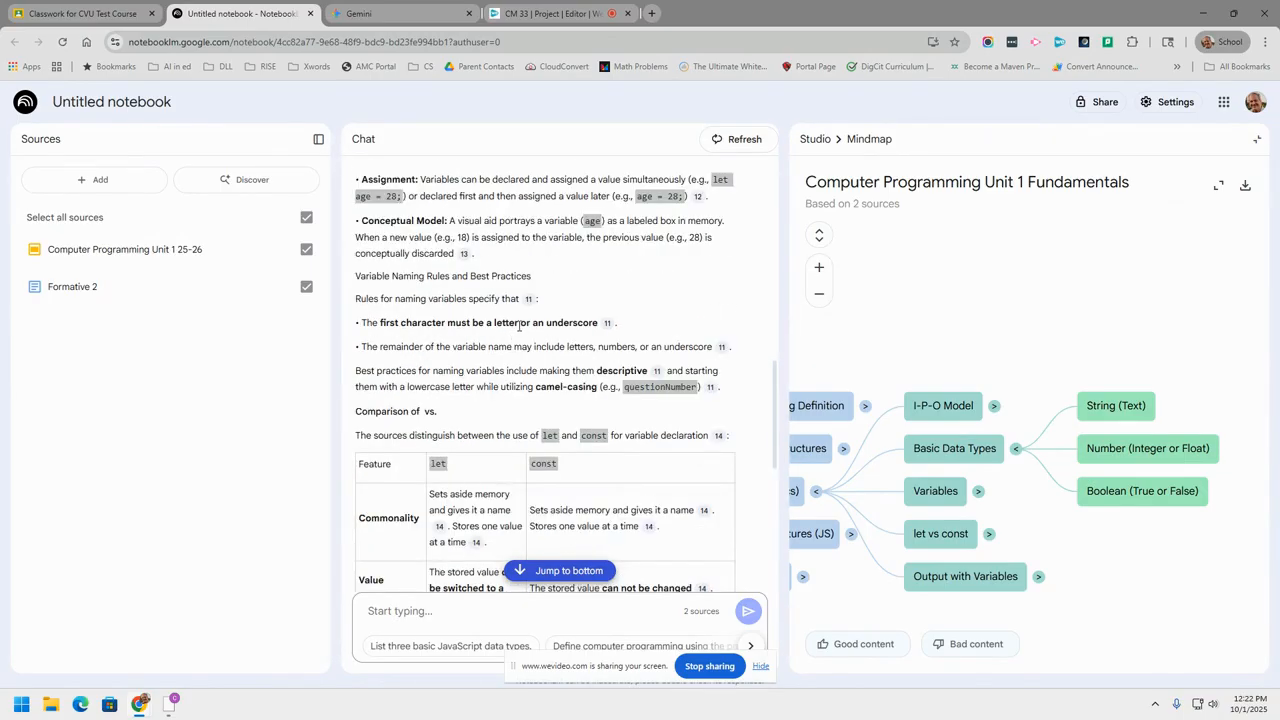
scroll(518, 325, "up", 8)
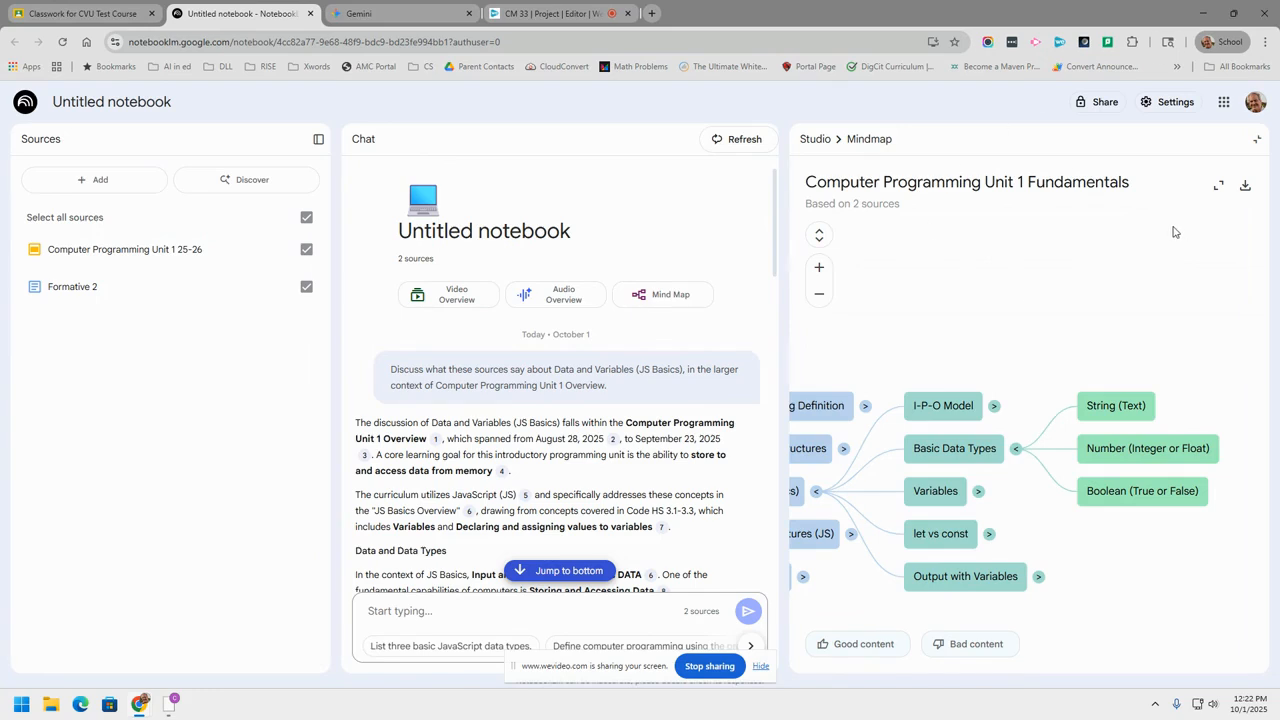
Step: Close the mind map and generate a set of flashcards from the notebook's two sources
left_click(812, 140)
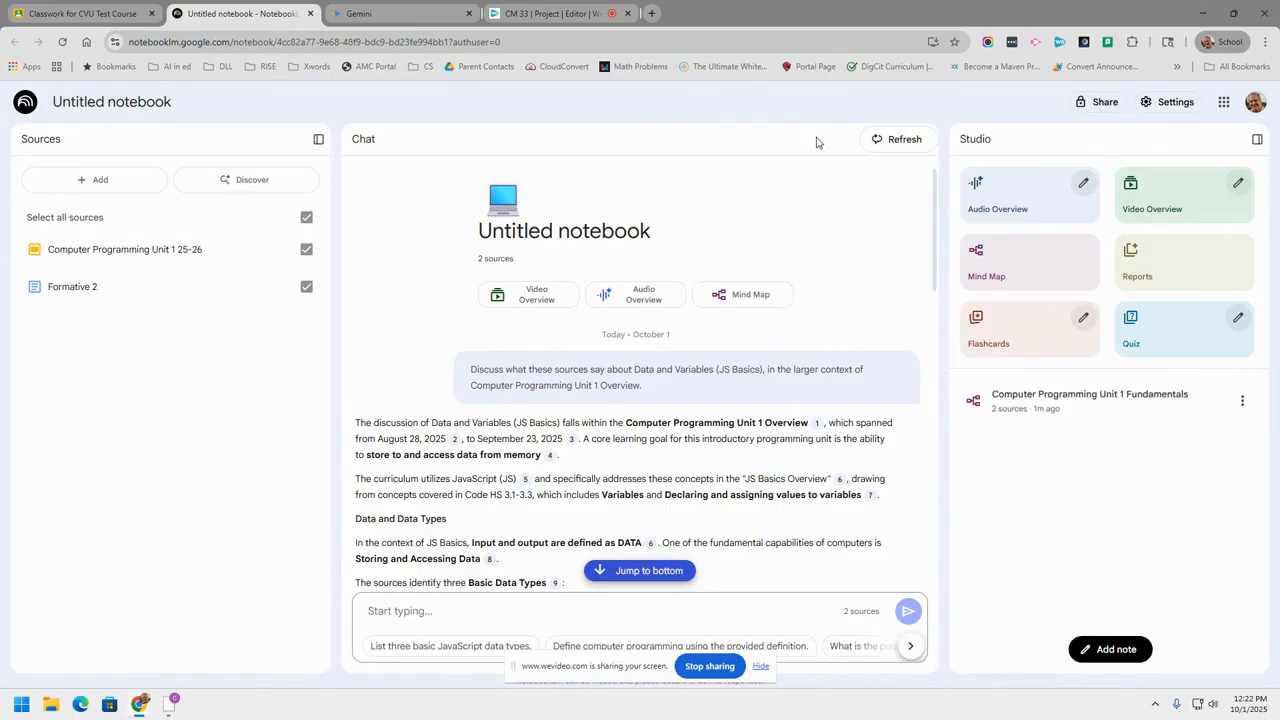
left_click(987, 323)
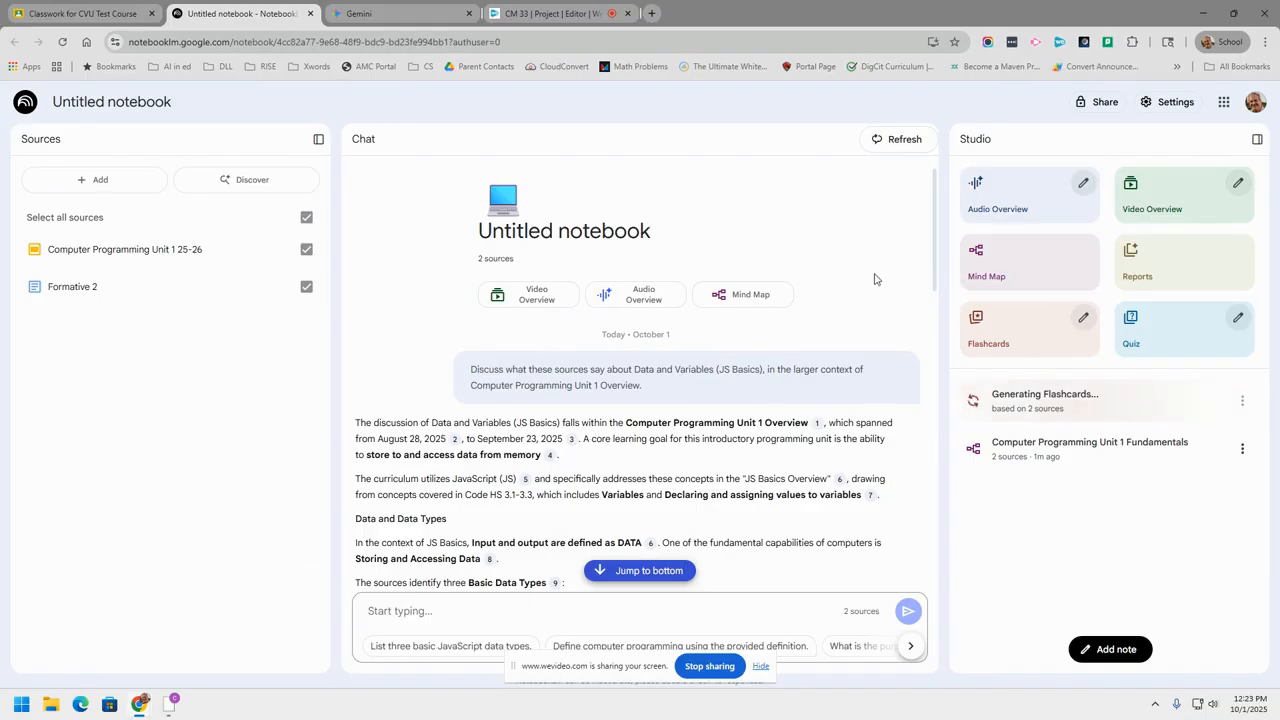
Step: Review the full chat answer on Data and Variables, including the let and const comparison and the input, output and math section
scroll(775, 315, "down", 2)
scroll(775, 315, "down", 5)
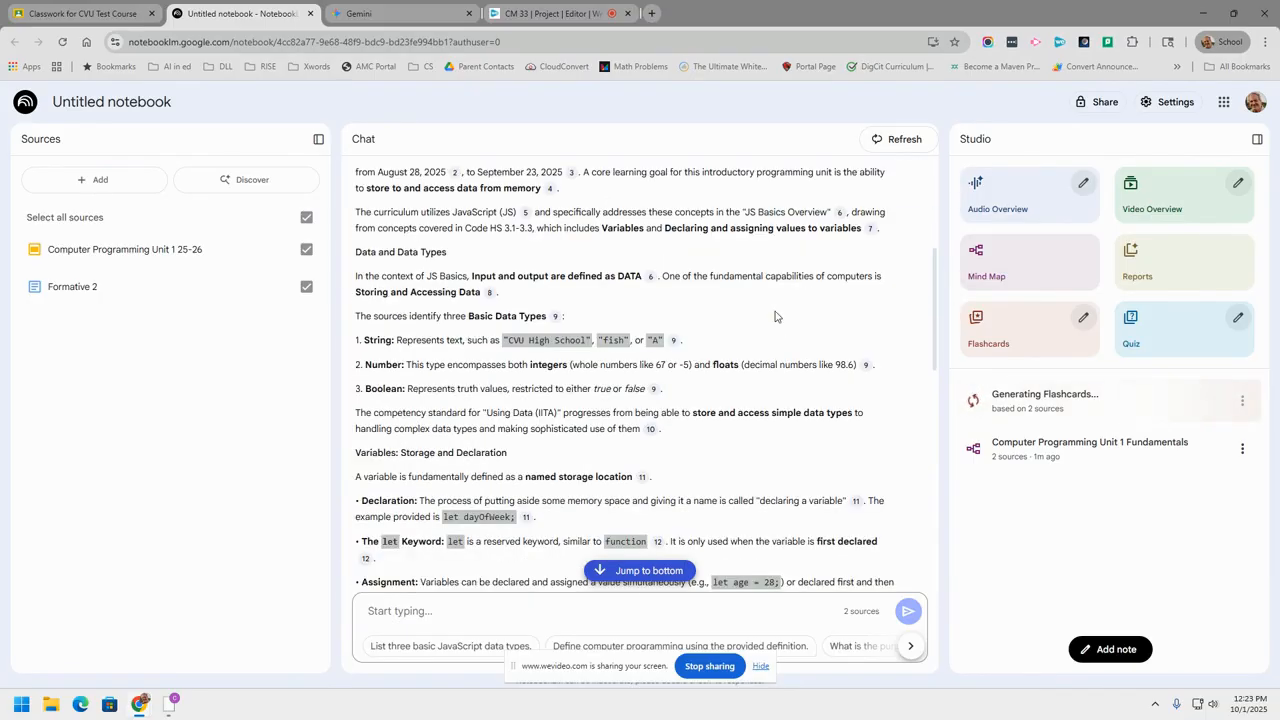
scroll(775, 316, "down", 4)
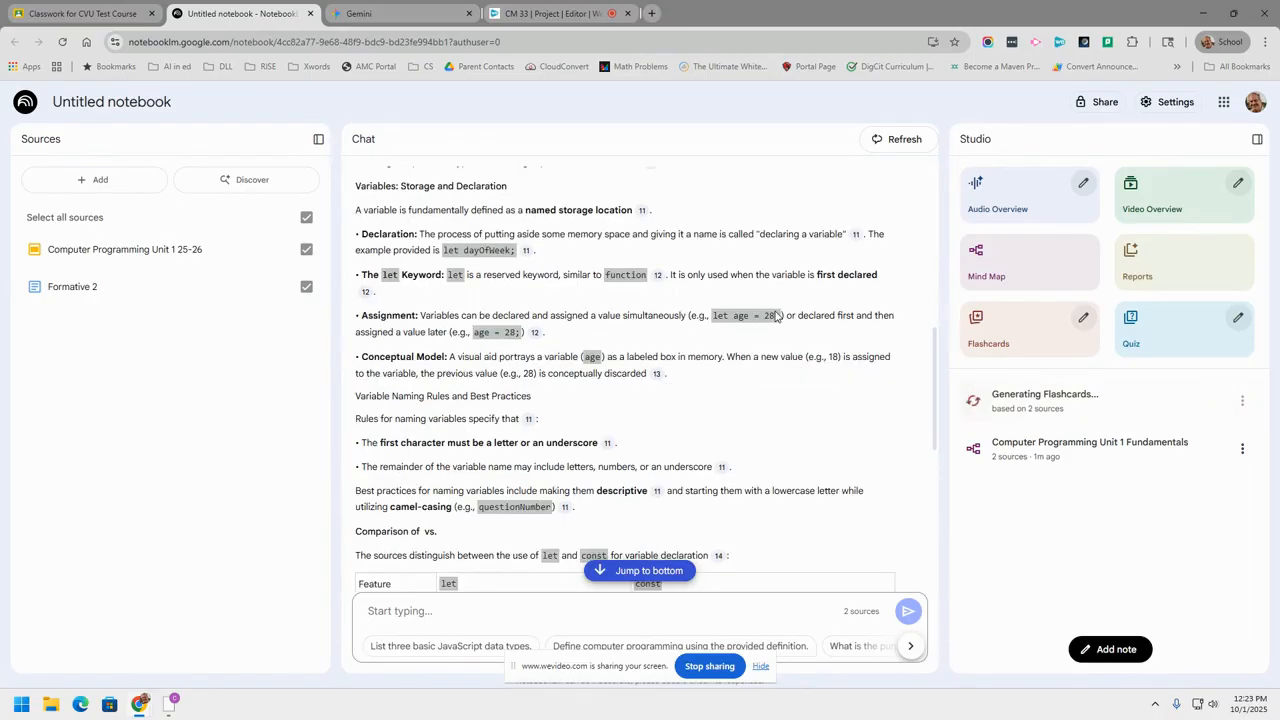
scroll(775, 316, "down", 2)
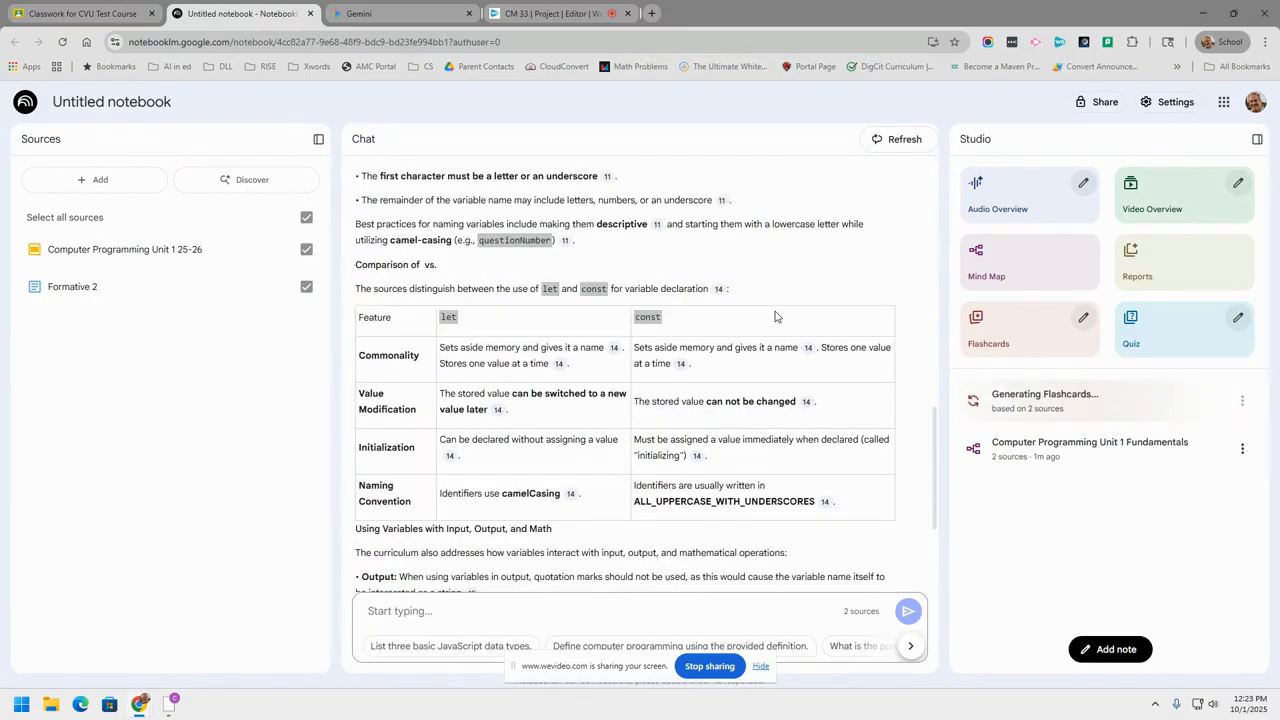
scroll(775, 316, "down", 2)
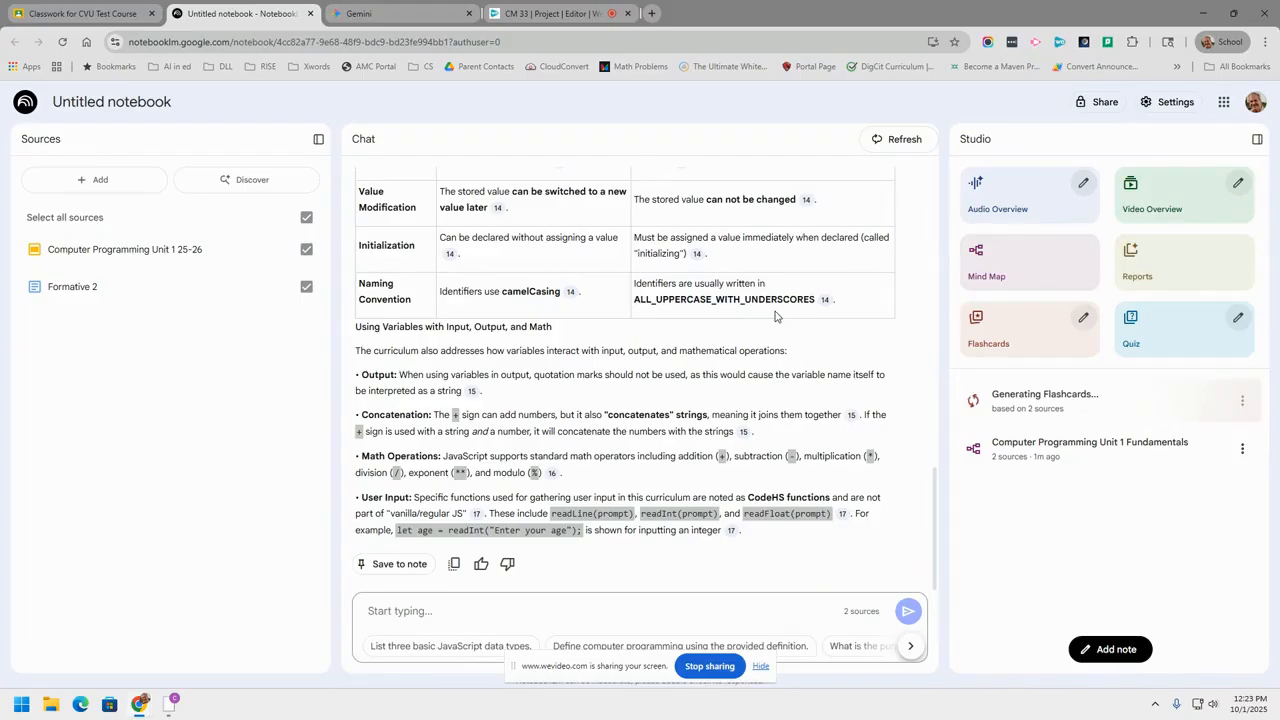
scroll(775, 316, "up", 1)
scroll(775, 316, "up", 1)
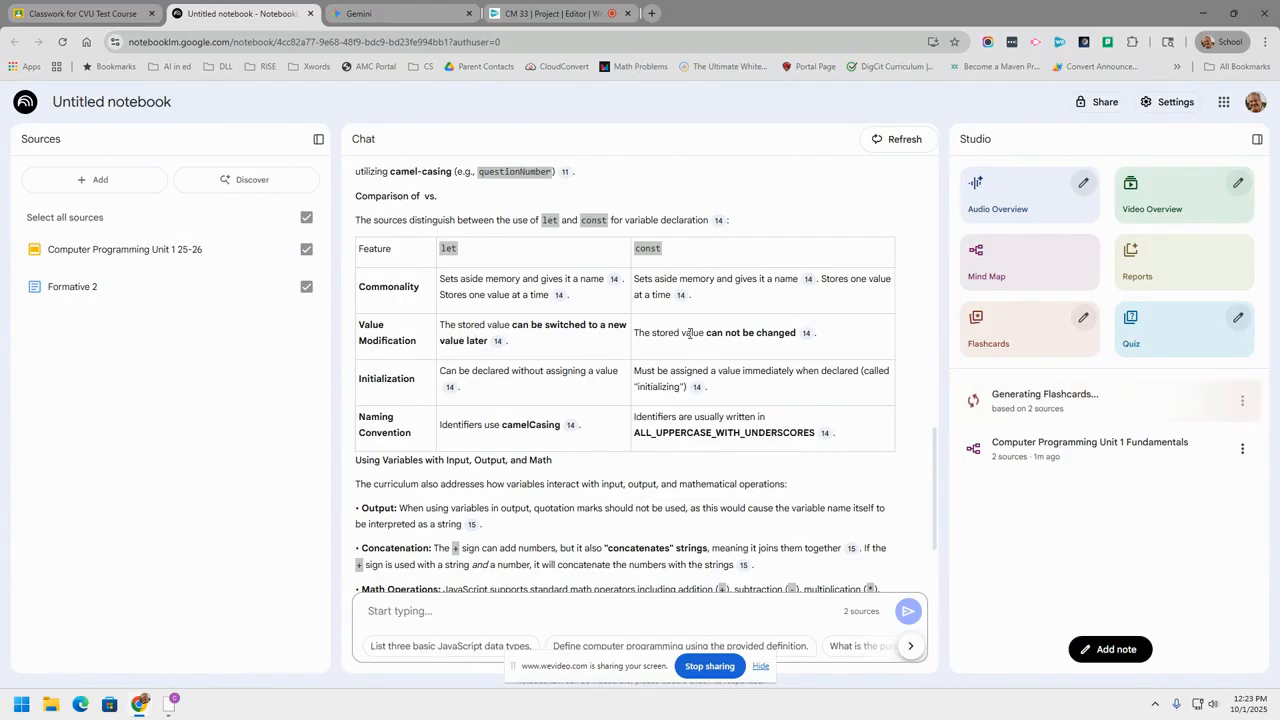
scroll(687, 333, "up", 10)
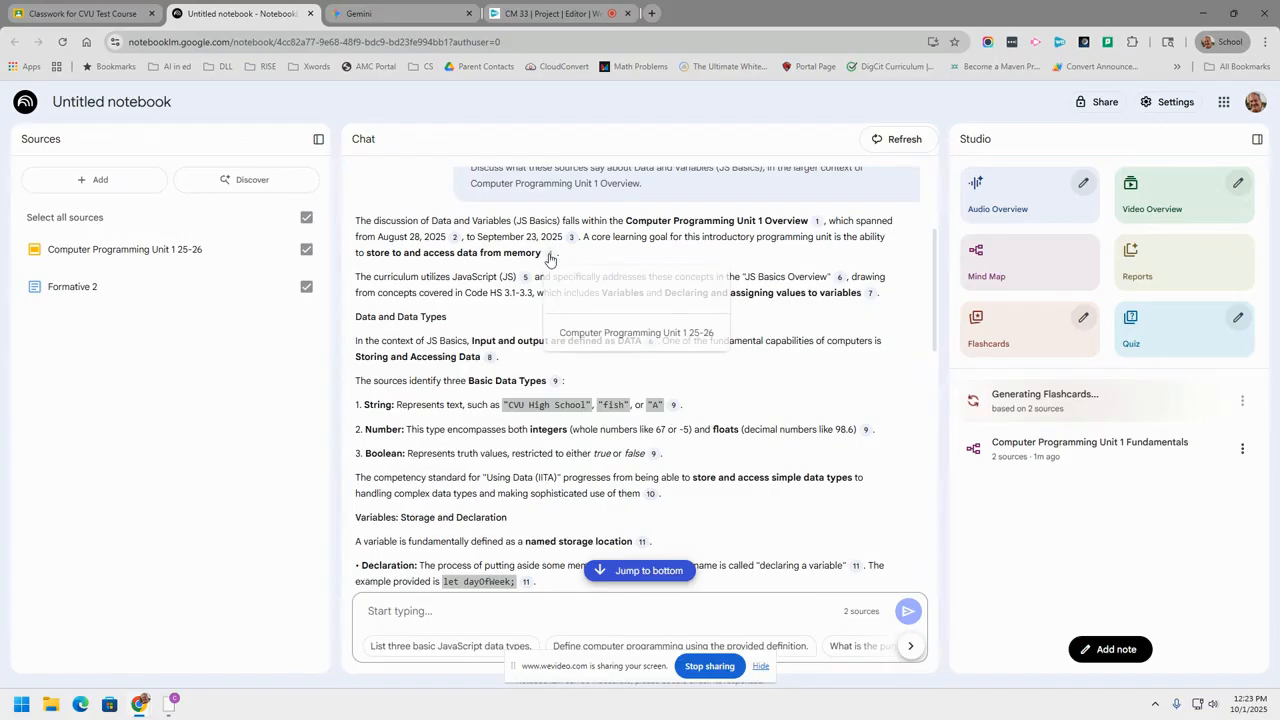
Step: Check the chat answer's citations and view the source slides behind the String data type reference
mouse_move(574, 239)
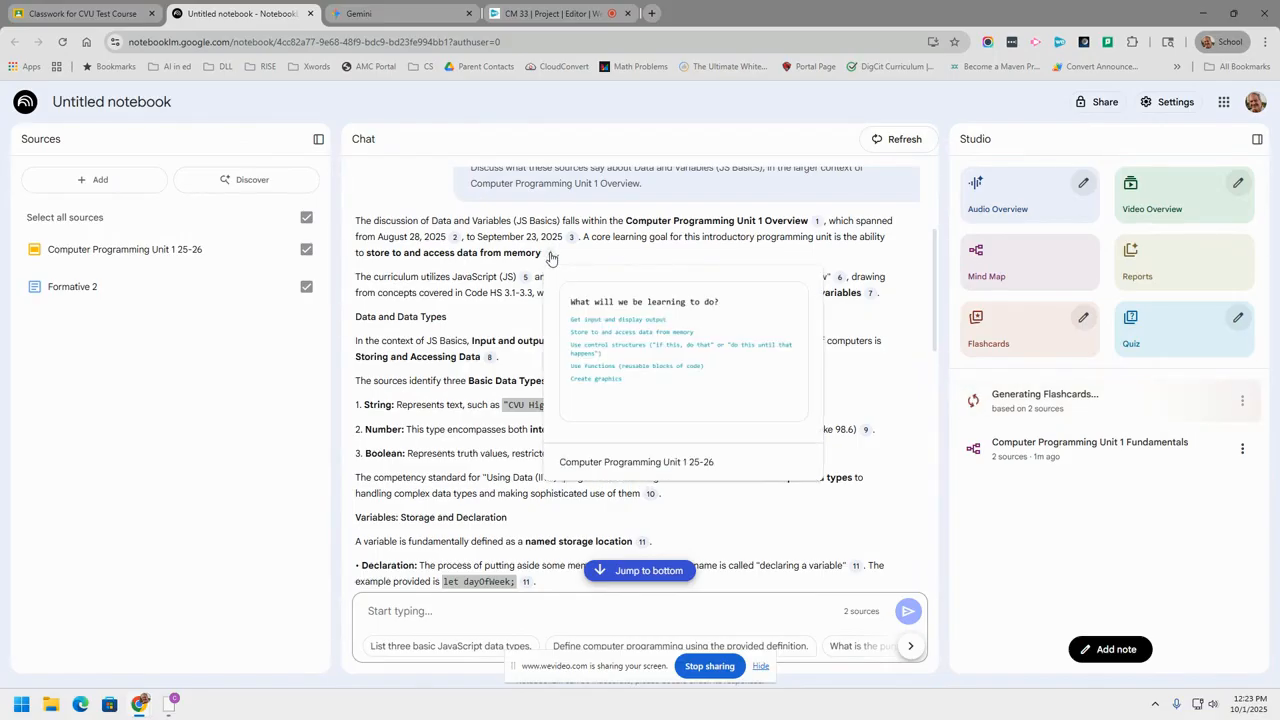
mouse_move(674, 408)
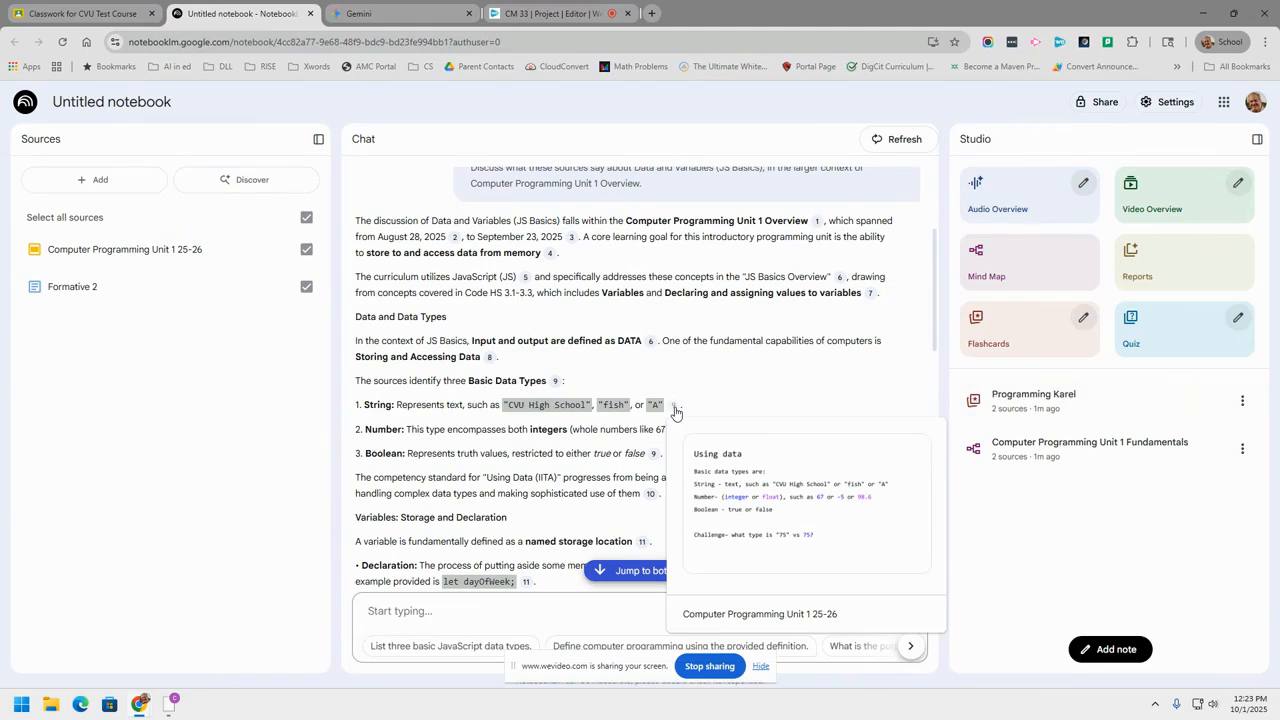
left_click(674, 410)
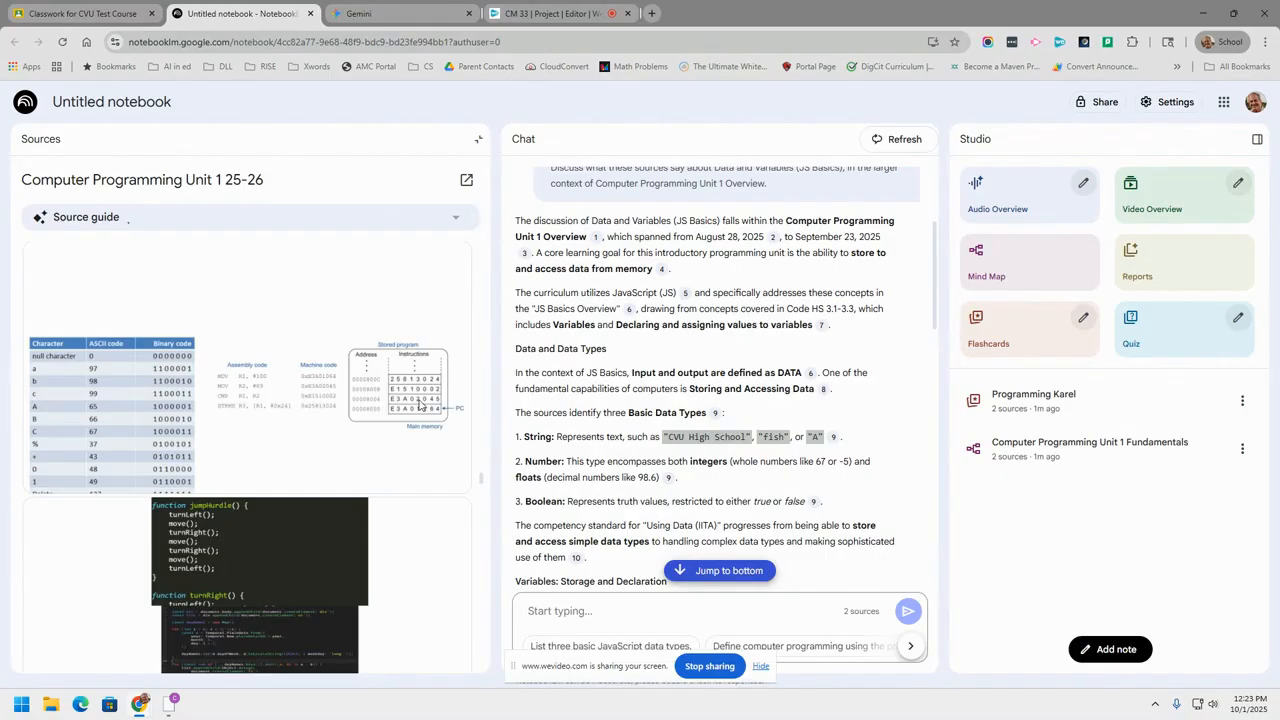
scroll(404, 402, "down", 2)
scroll(427, 399, "down", 4)
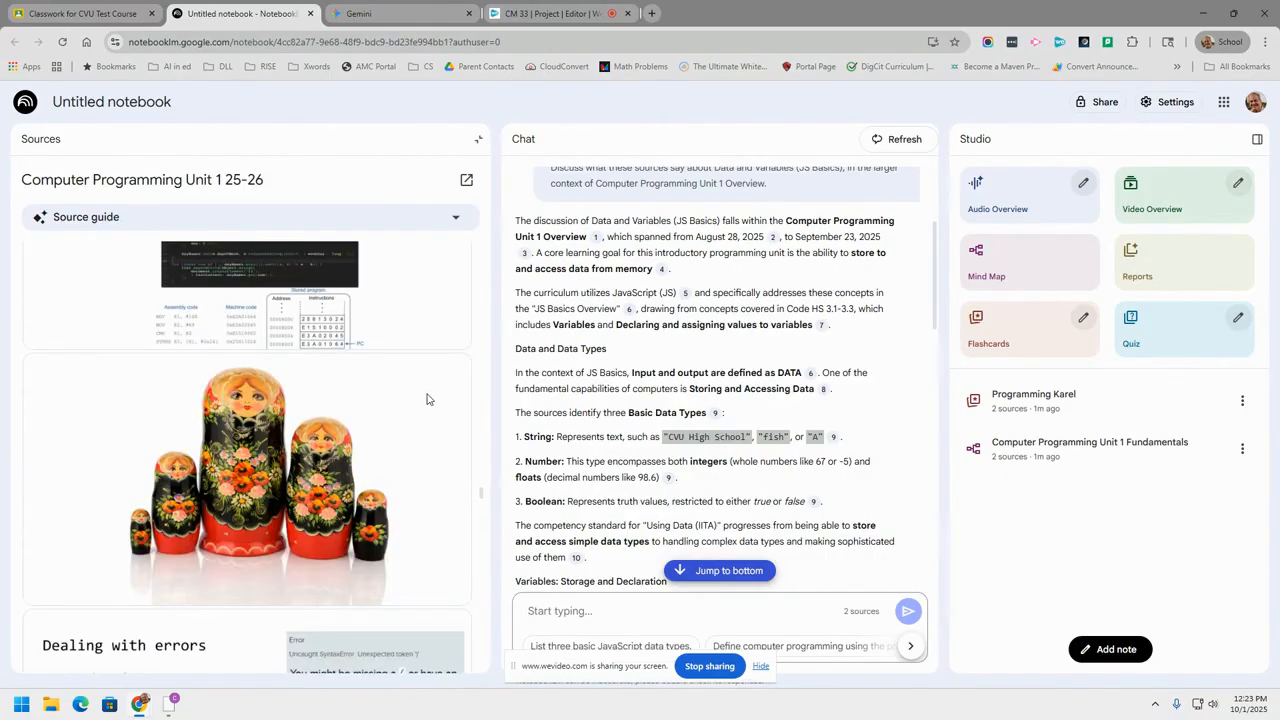
scroll(427, 399, "down", 2)
scroll(428, 399, "down", 5)
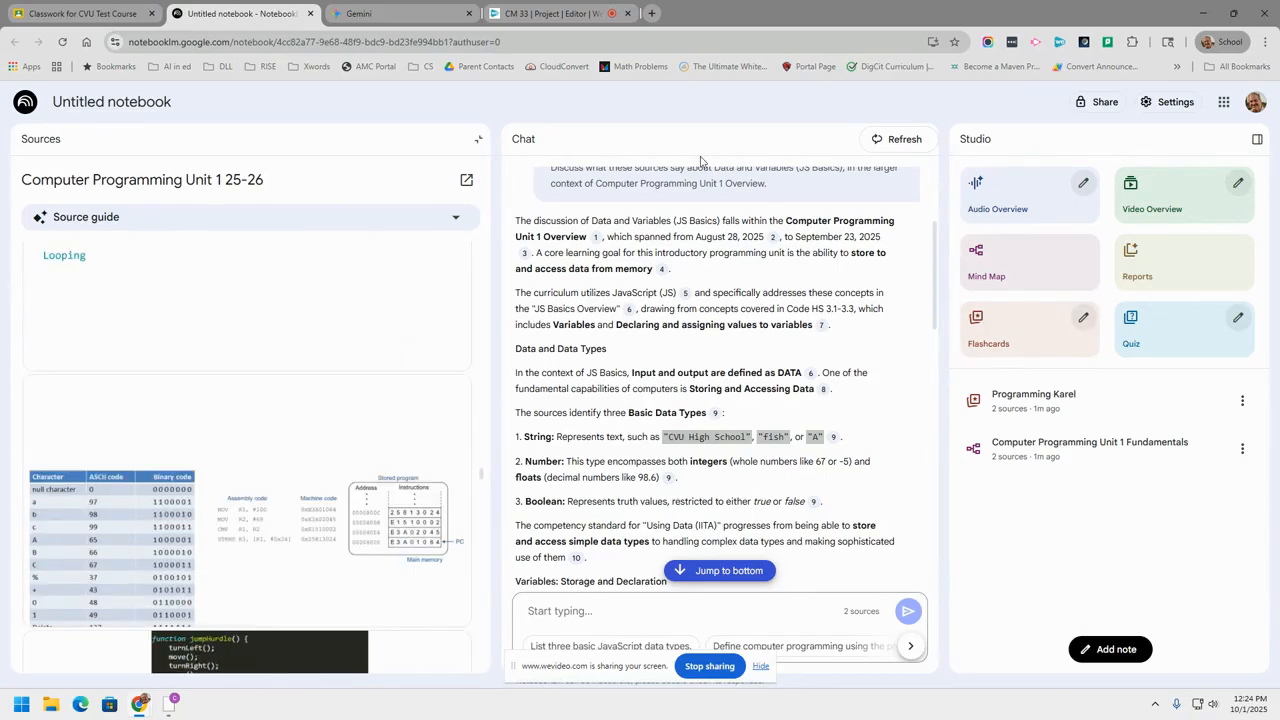
Step: Open the Programming Karel flashcards in full view, flip the first card both ways and advance to the fifth card
left_click(1047, 405)
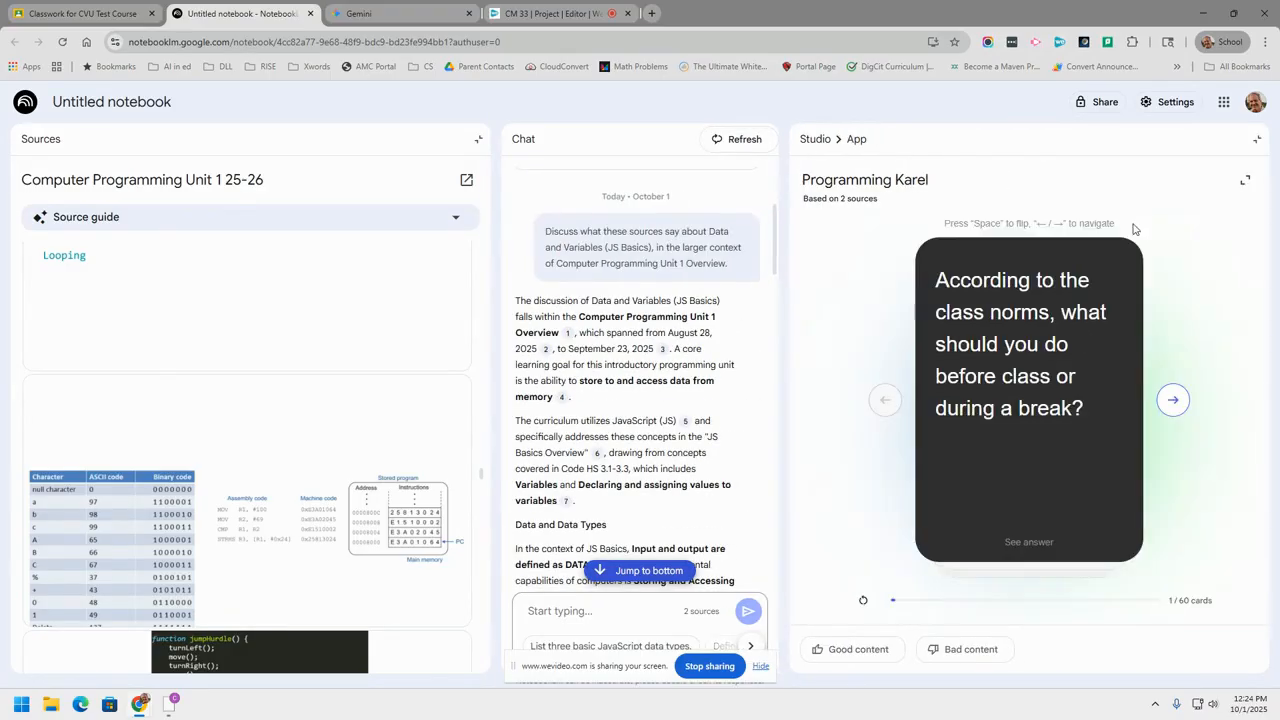
left_click(1247, 181)
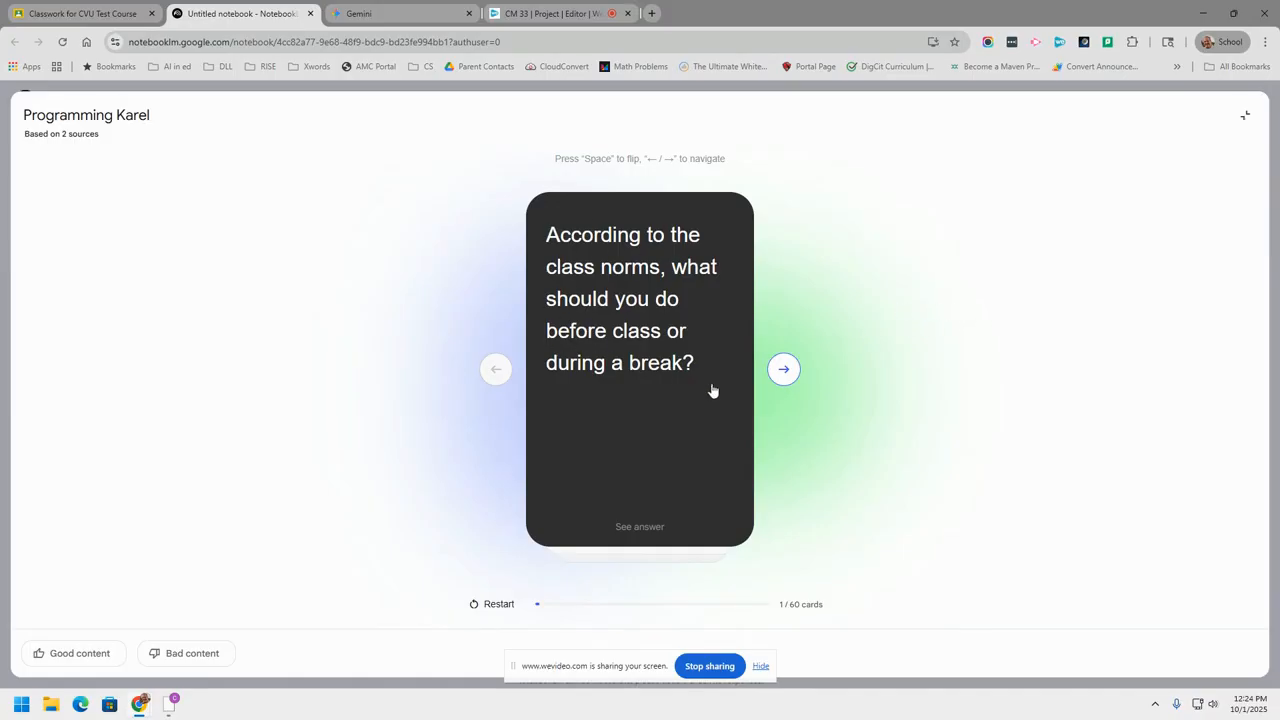
left_click(653, 385)
left_click(652, 383)
left_click(789, 371)
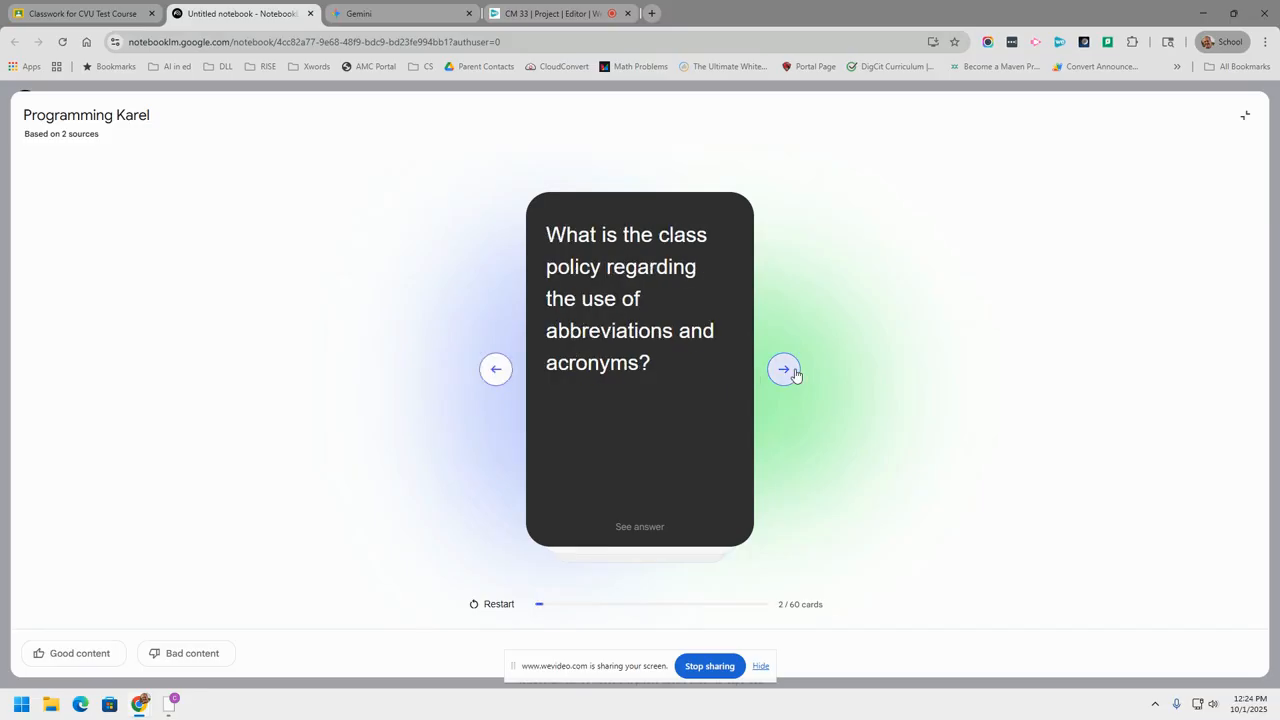
left_click(786, 371)
left_click(786, 371)
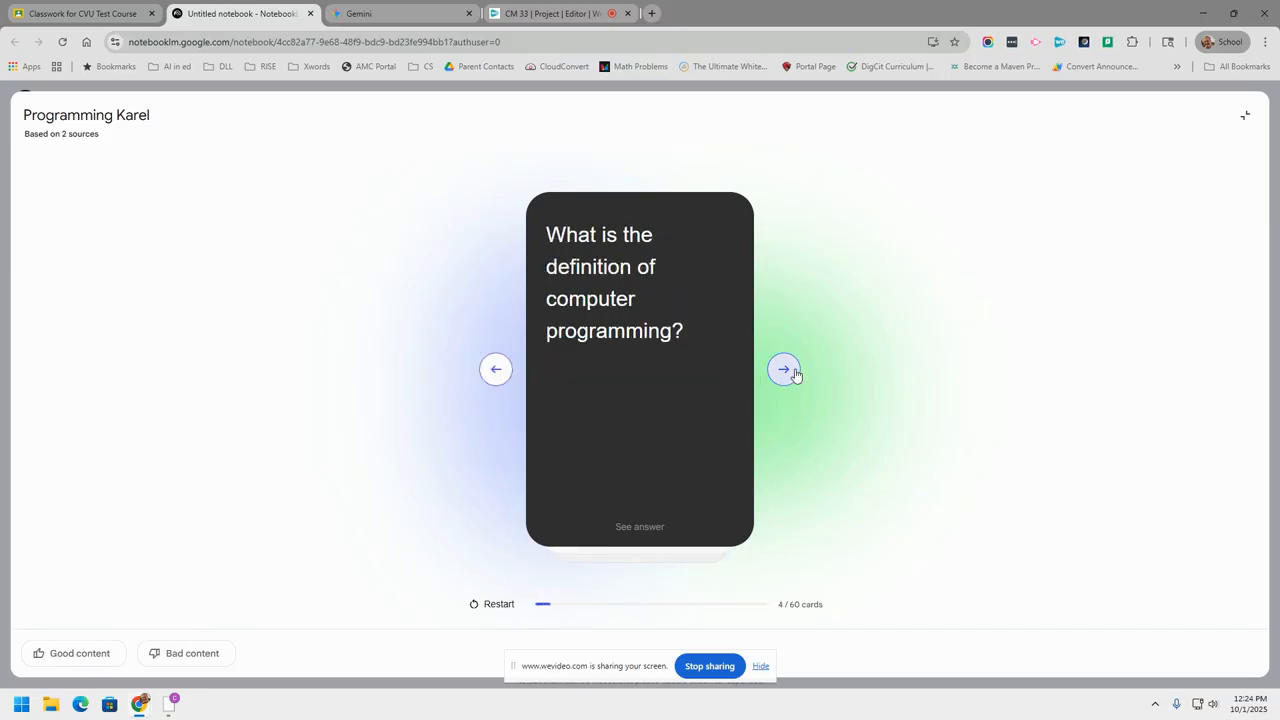
left_click(786, 371)
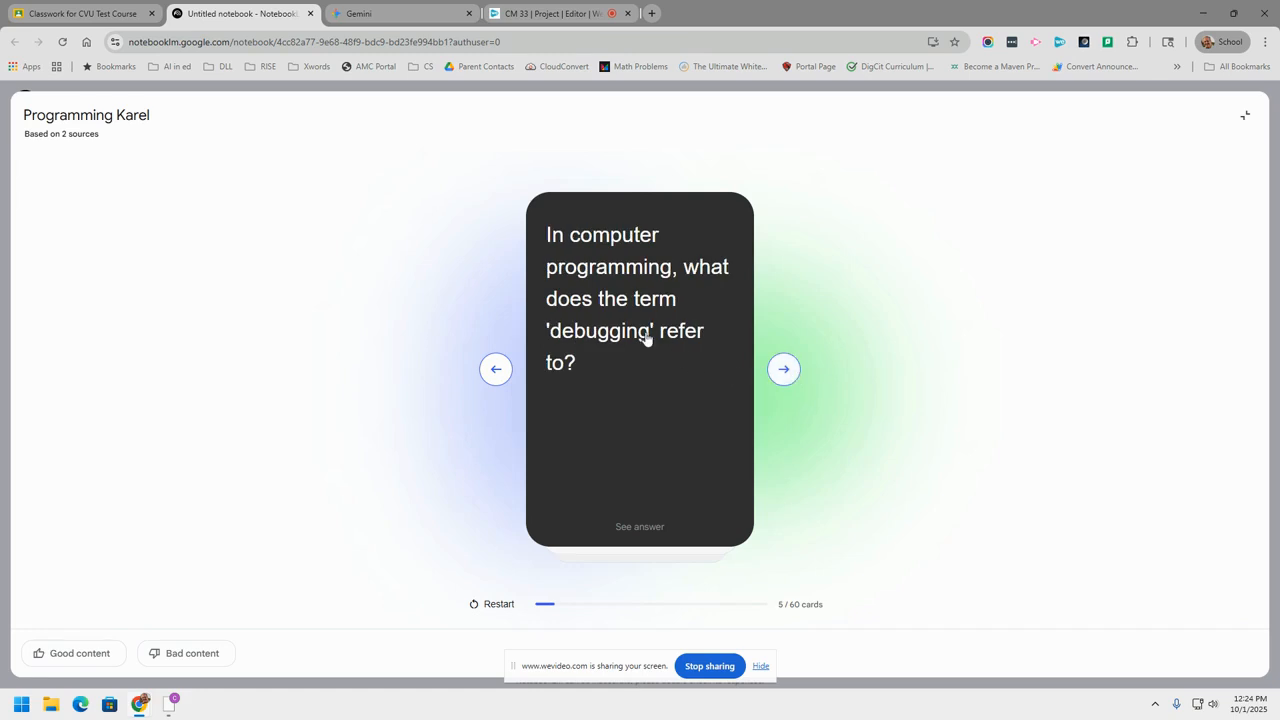
Step: Advance to the seventh flashcard, reveal its answer on control structures and request a detailed explanation of it in the notebook chat
left_click(784, 371)
left_click(783, 371)
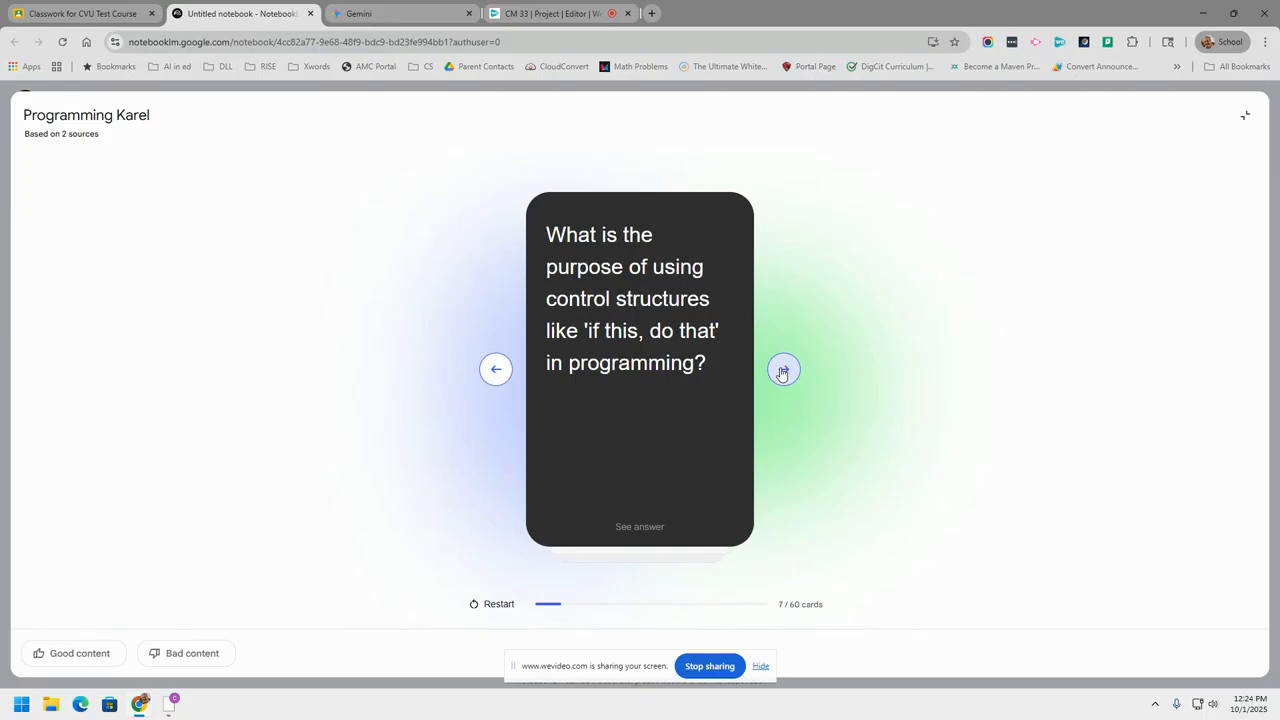
left_click(648, 333)
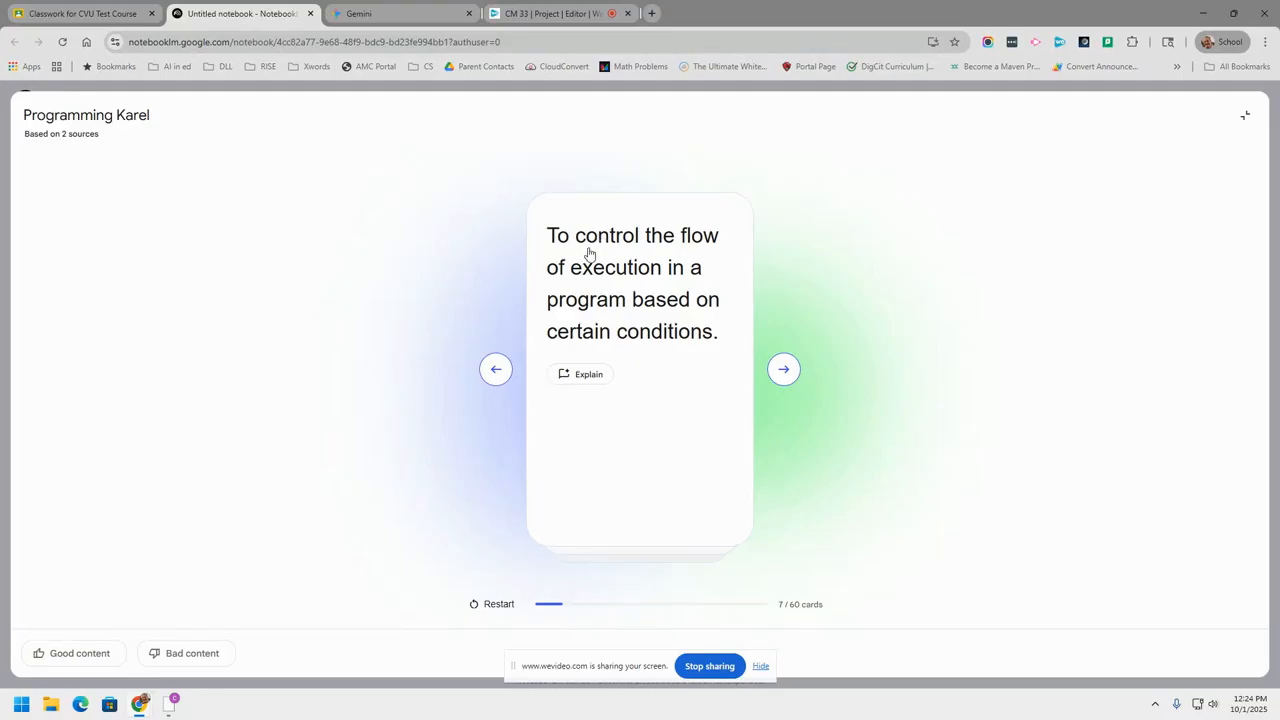
left_click(587, 376)
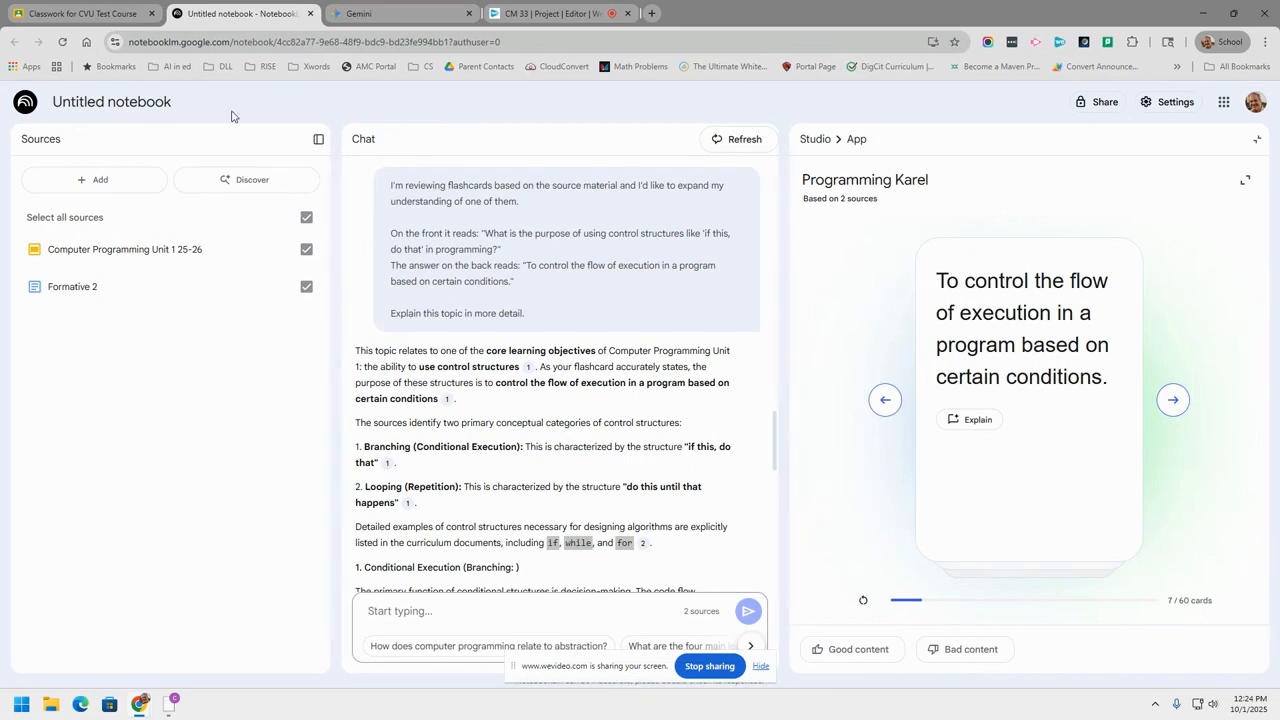
Step: Rename the untitled notebook as Programming Notebook
left_click_drag(175, 101, 0, 95)
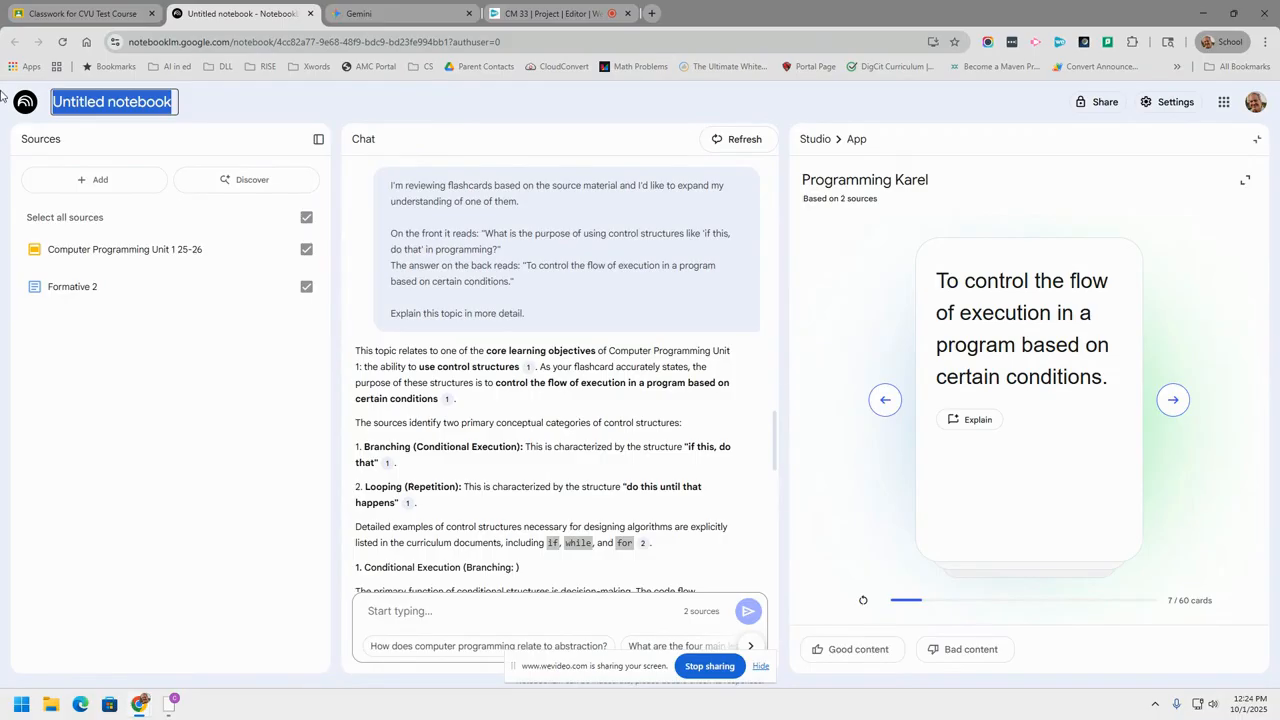
type("Program")
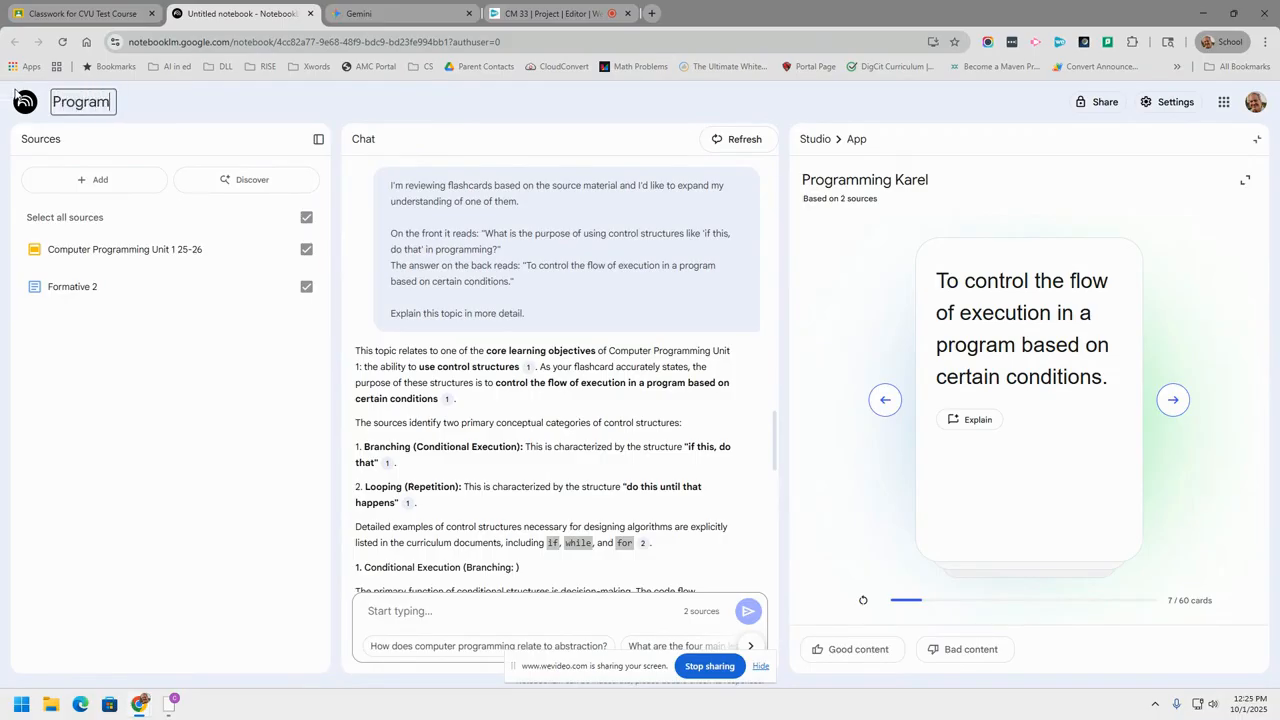
type("ming NO")
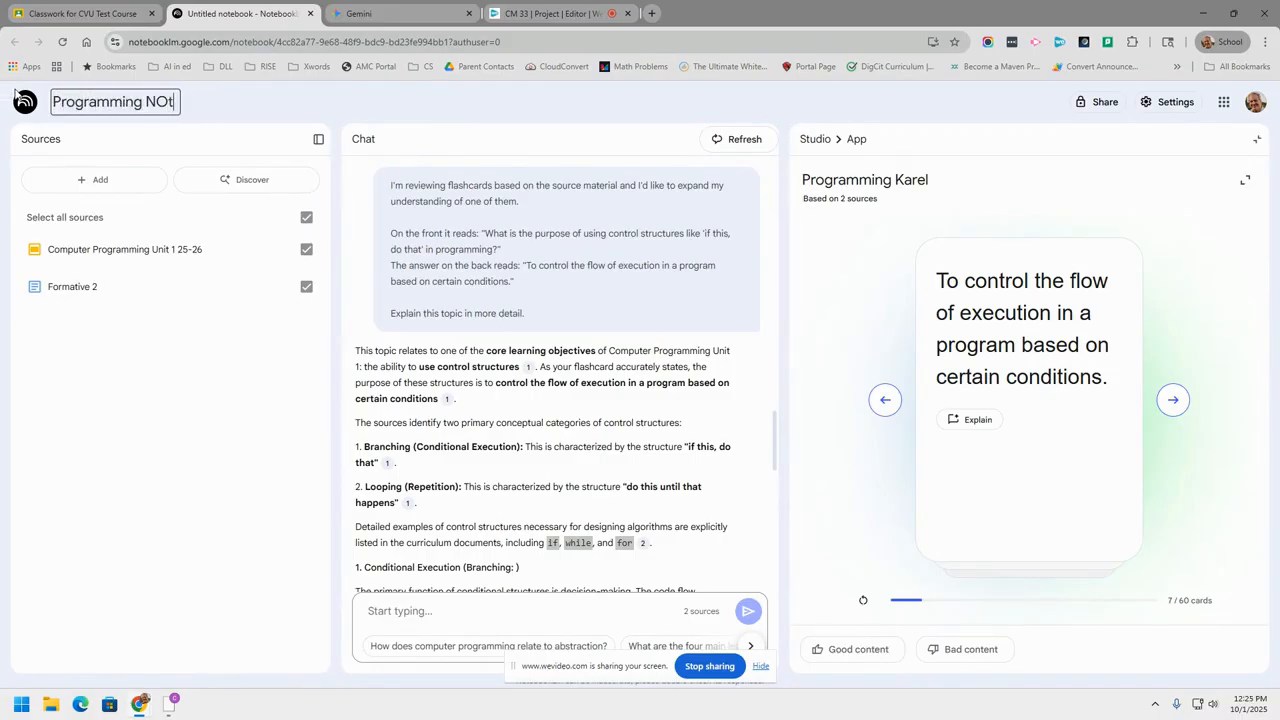
key("BackSpace")
type("otebook")
left_click(104, 270)
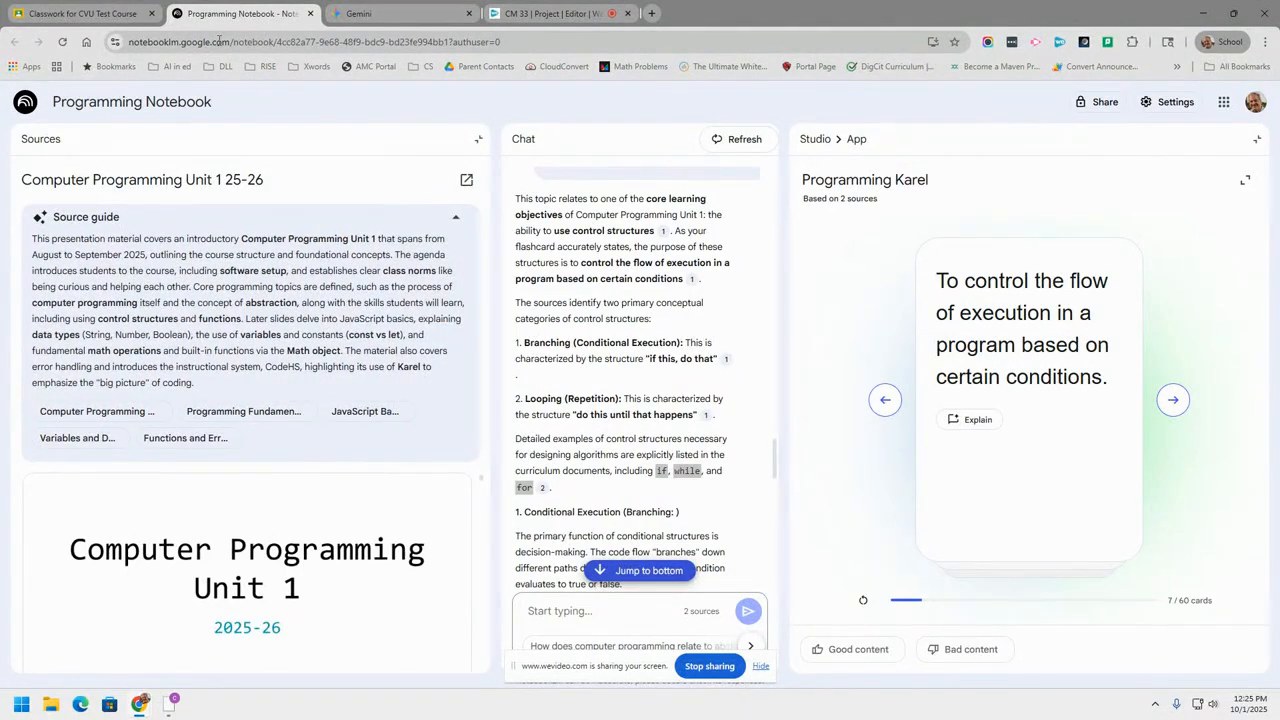
Step: Return to the Google Classroom material draft, title it Notebook and post it to CVU Test Course
left_click(84, 15)
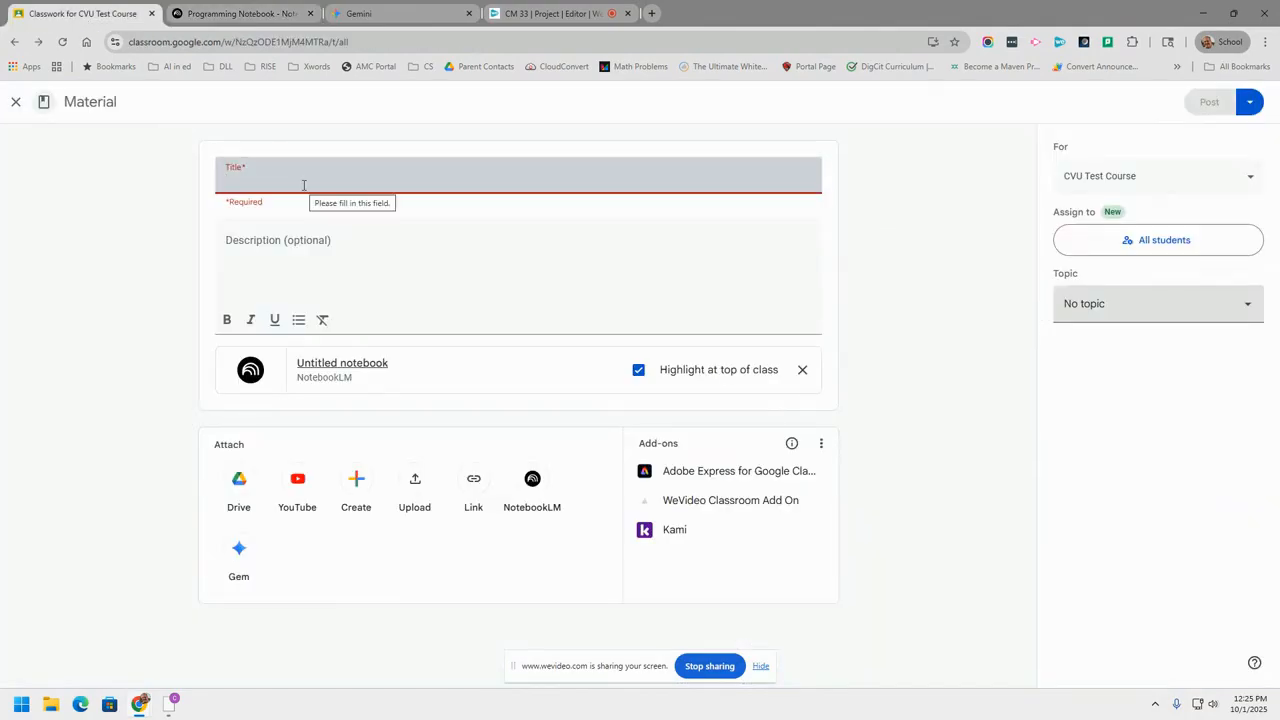
type("Notebook")
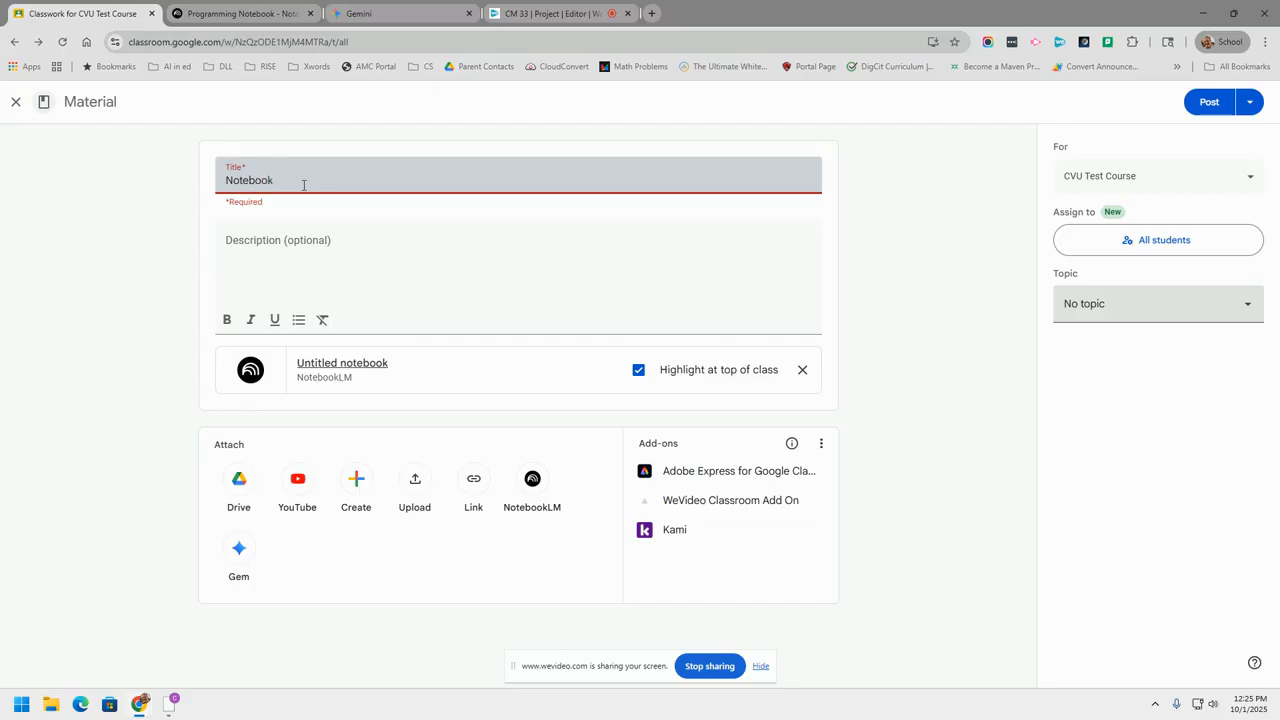
left_click(303, 254)
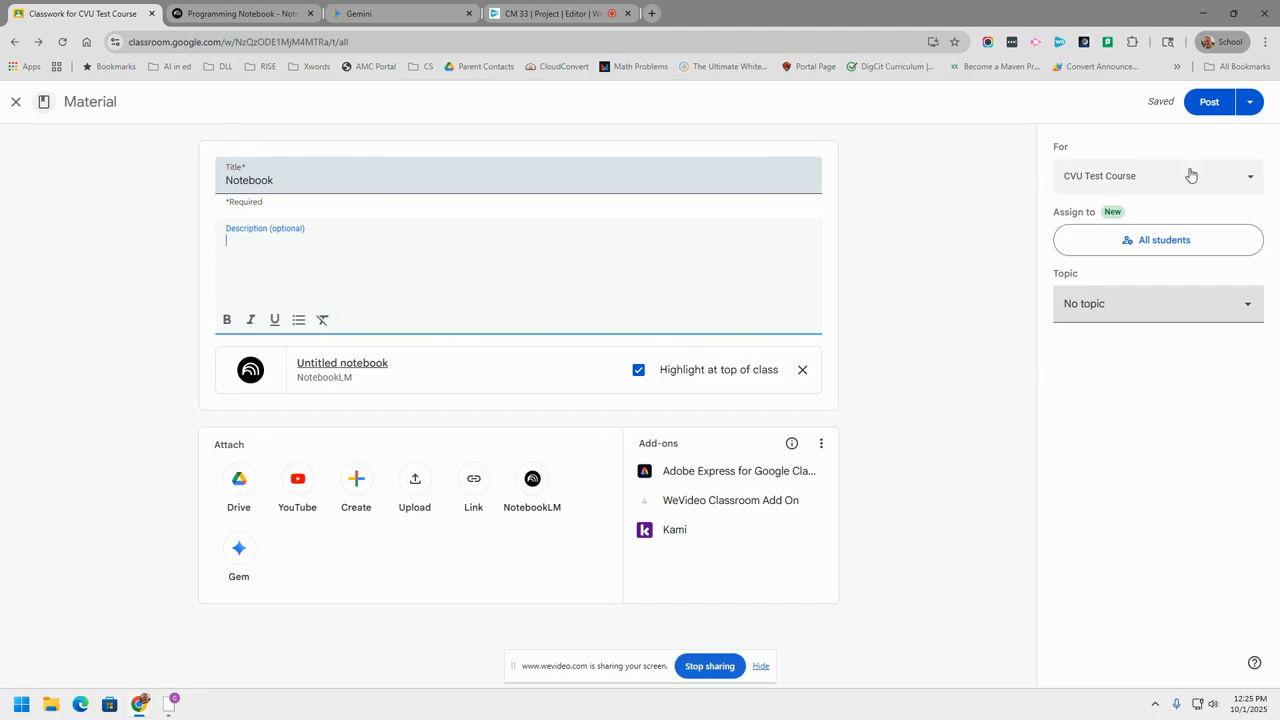
left_click(1204, 104)
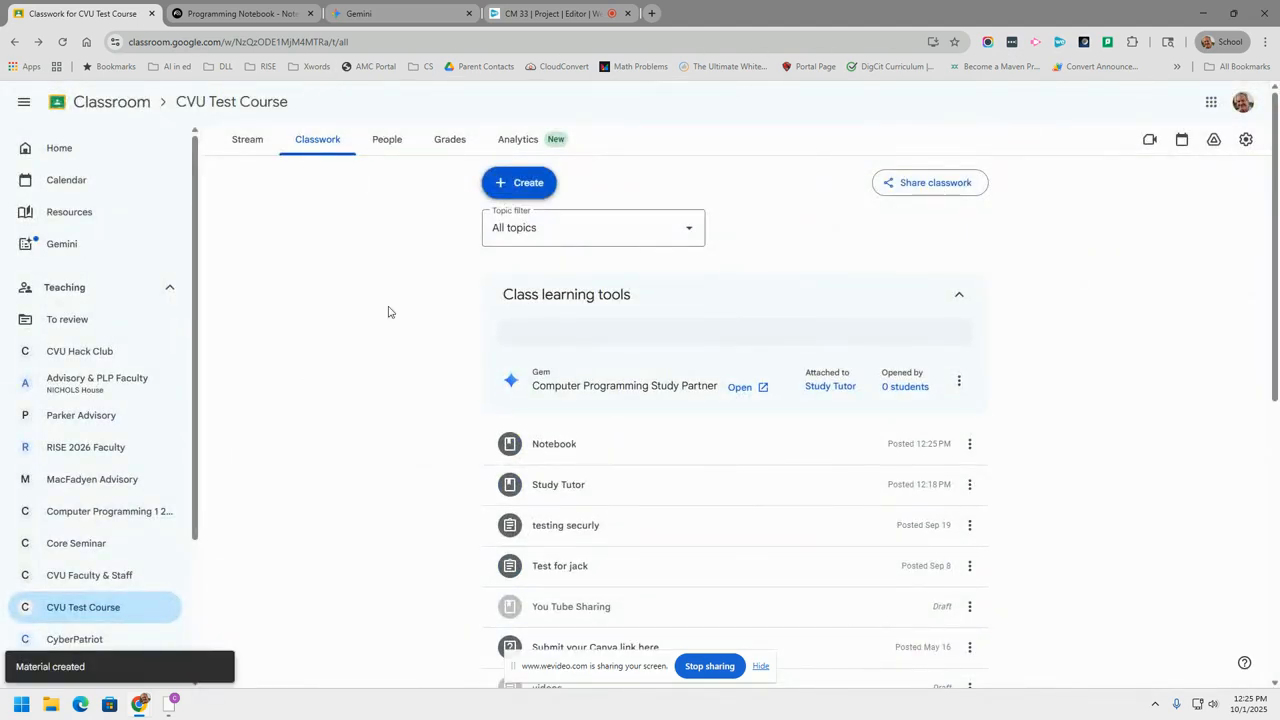
Step: Switch to the student's Google Classroom window, refresh the classwork page and open the Programming Notebook from the class learning tools
left_click(168, 705)
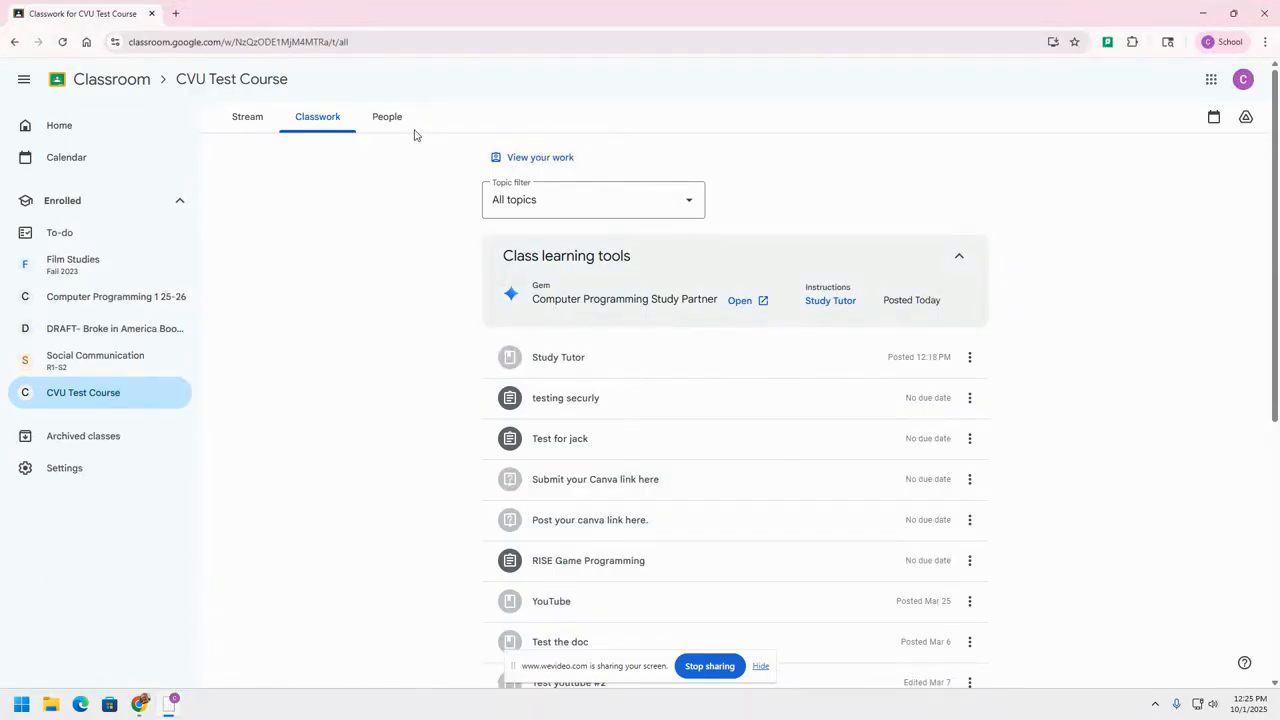
left_click(62, 42)
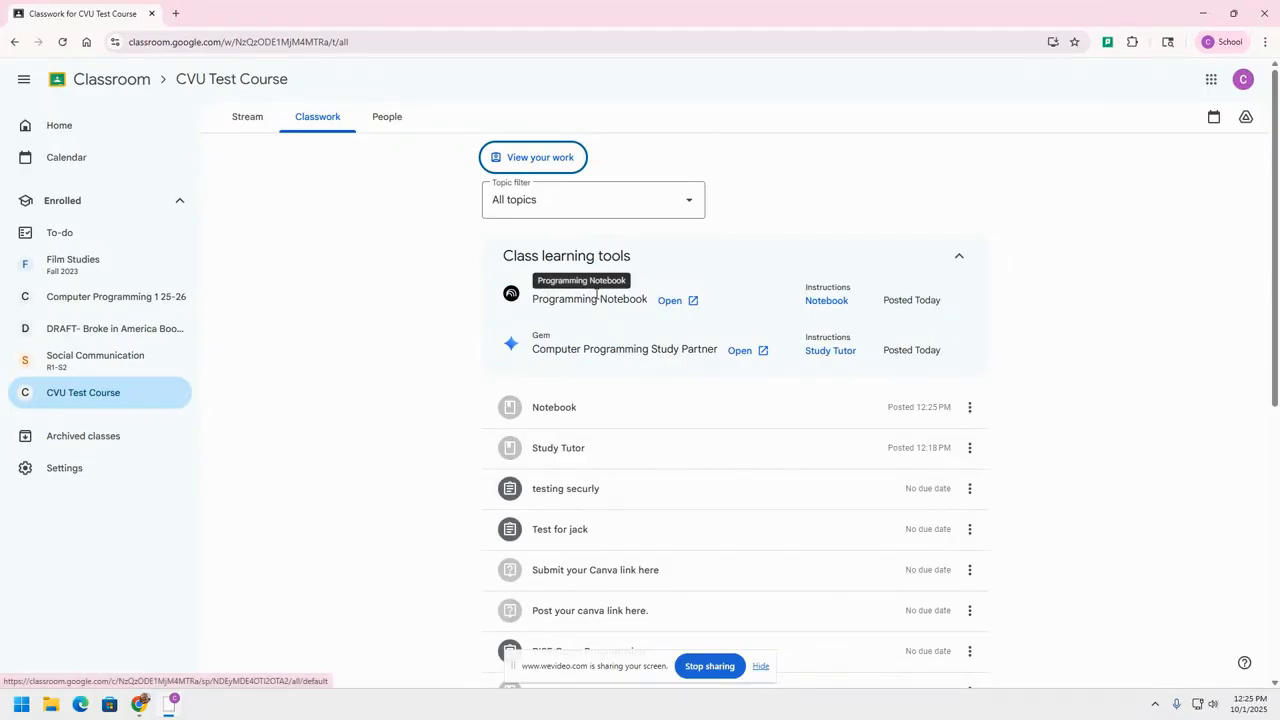
left_click(670, 301)
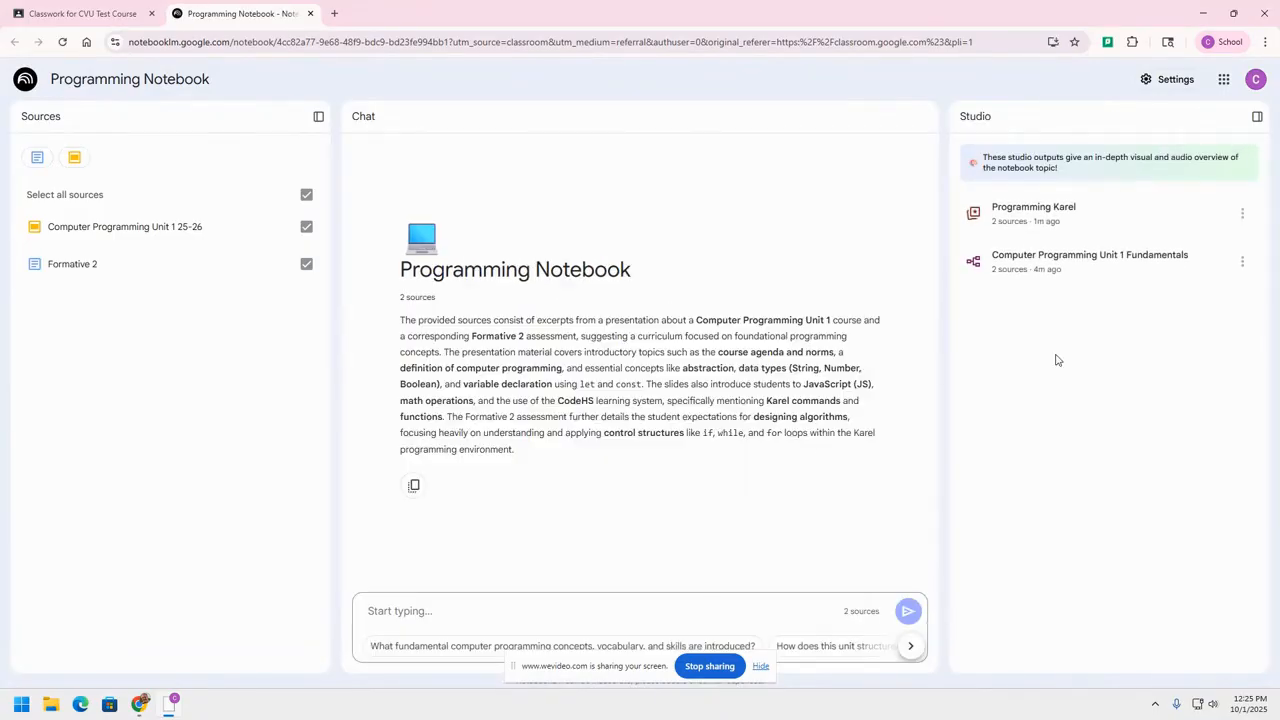
Step: View the Programming Karel flashcards as the student, close them and ask the notebook chat "Can you explain branching?"
left_click(1041, 216)
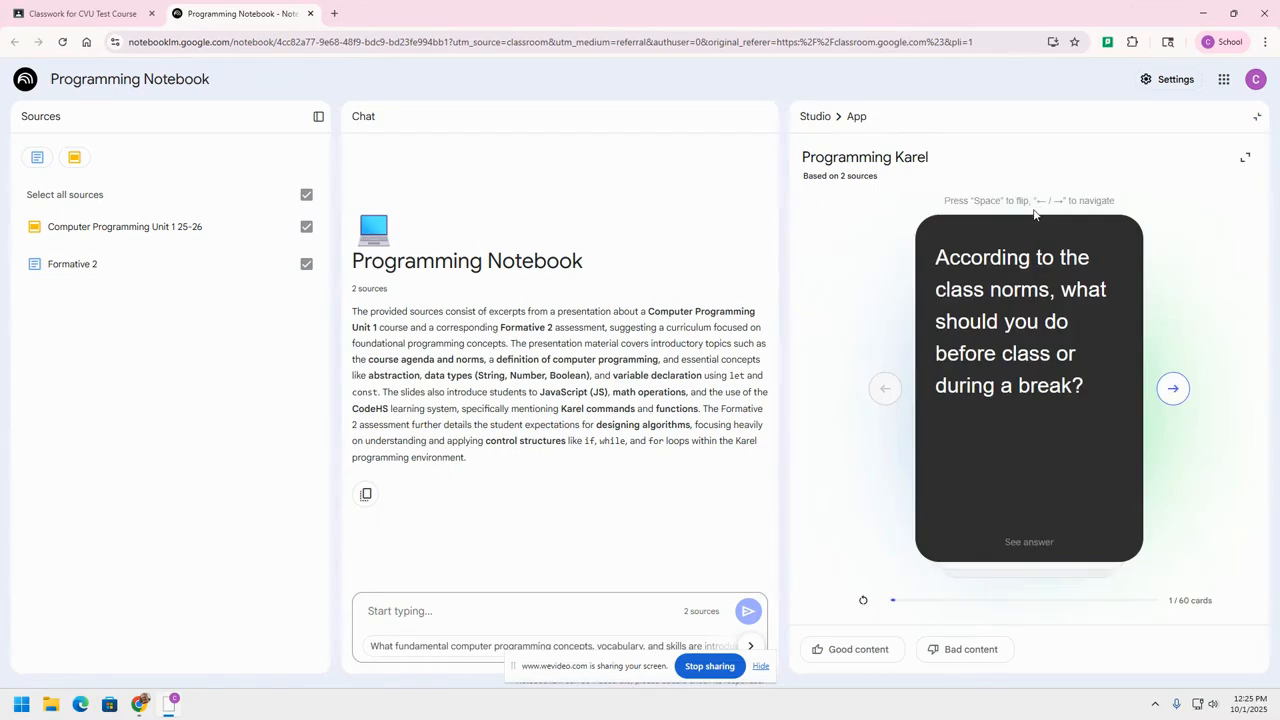
left_click(1256, 117)
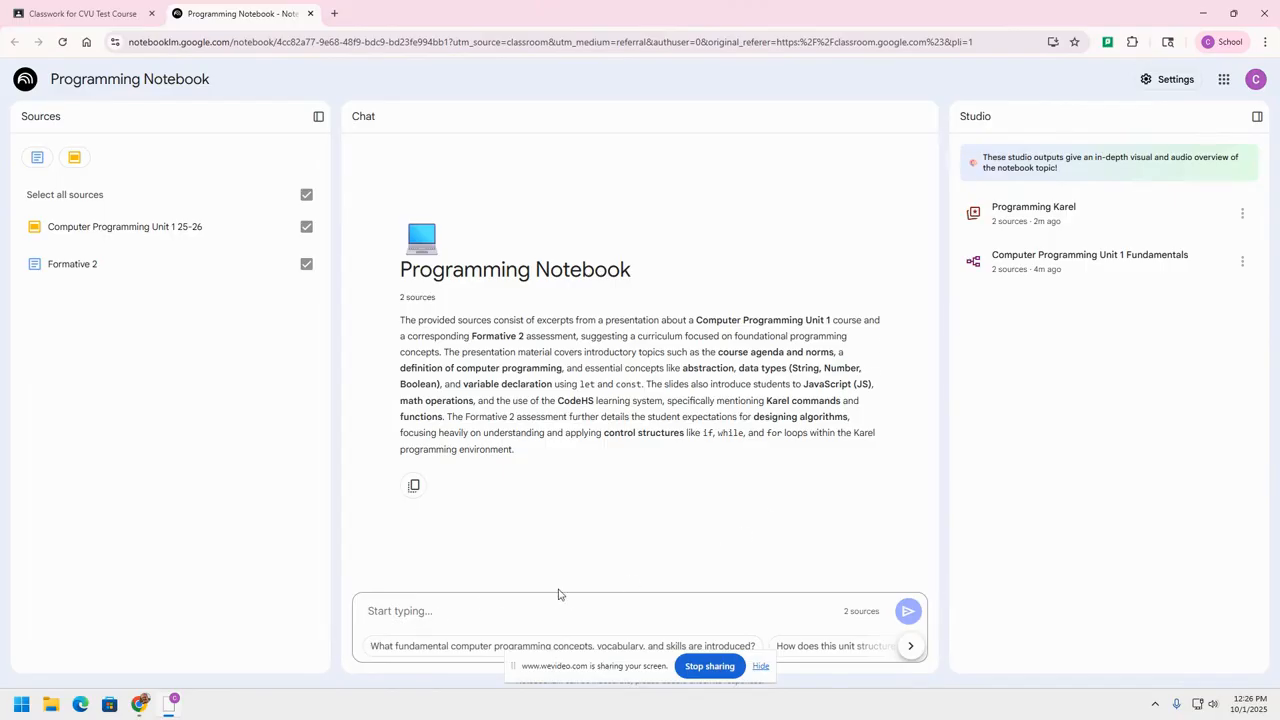
type("Can you explain bra")
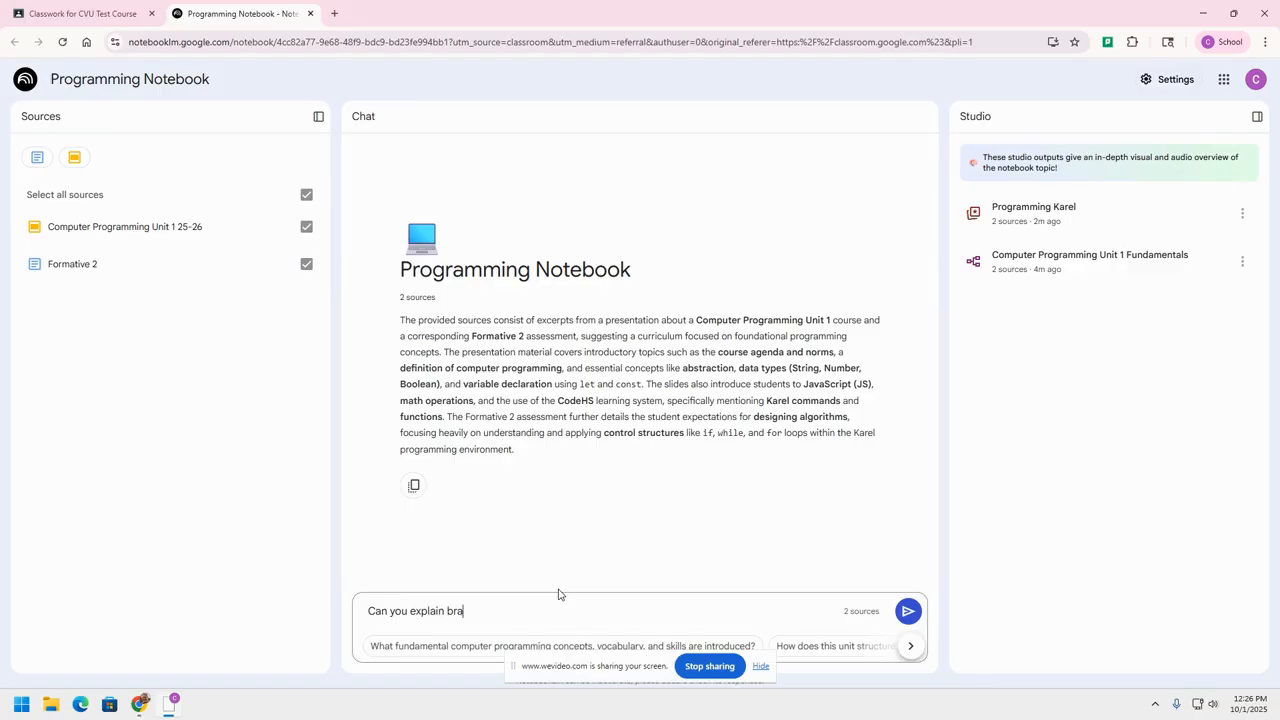
key("Return")
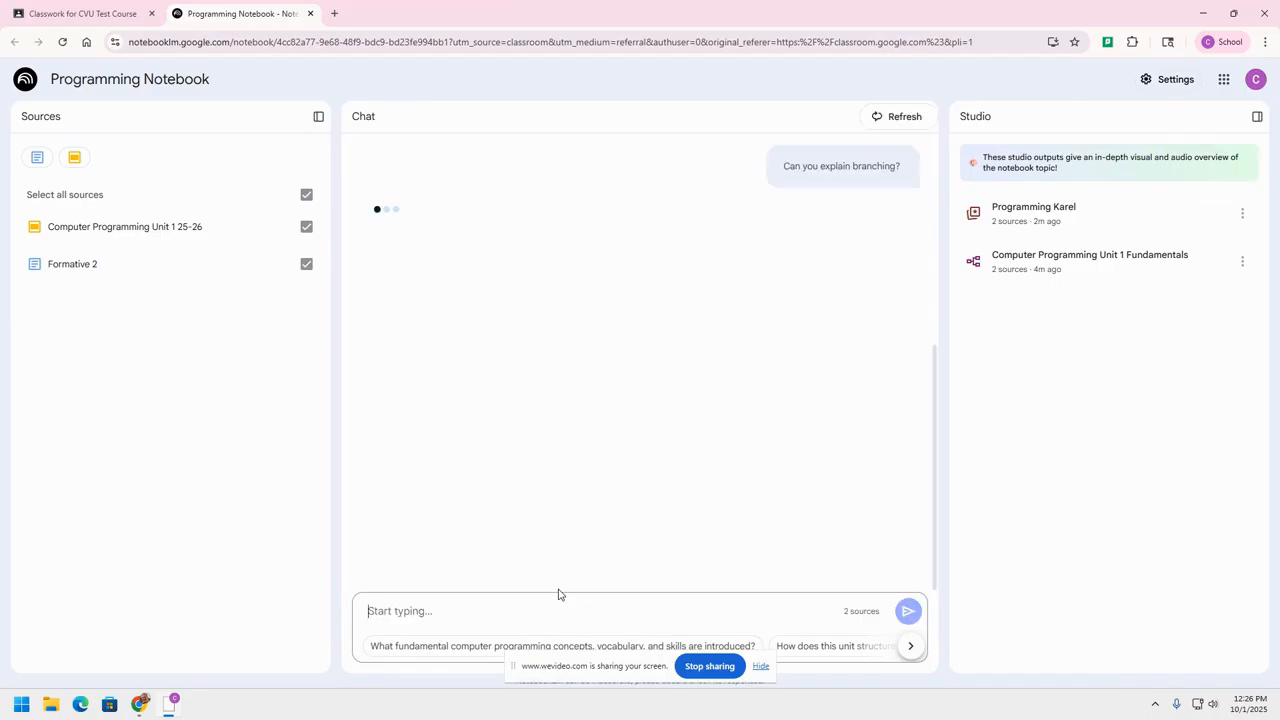